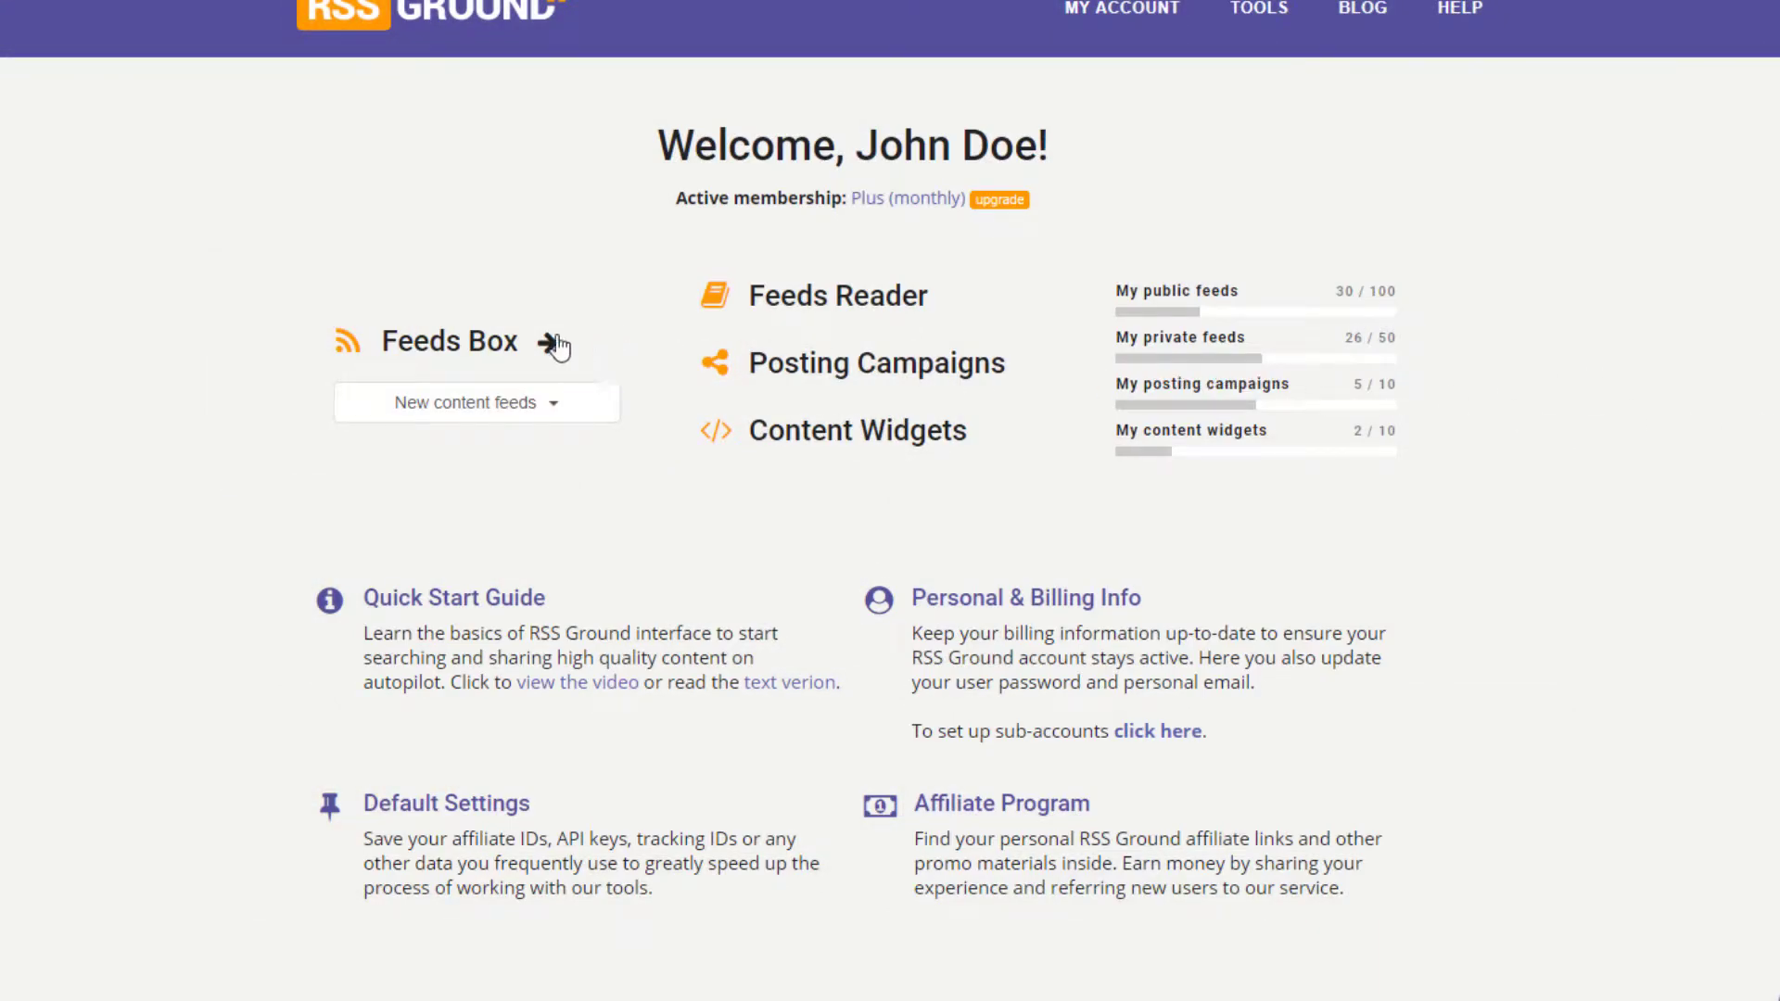
# - In Feeds Box, select the snowboards, I Will Teach You To Be Rich and Inspirational on Vimeo feeds
pyautogui.click(477, 345)
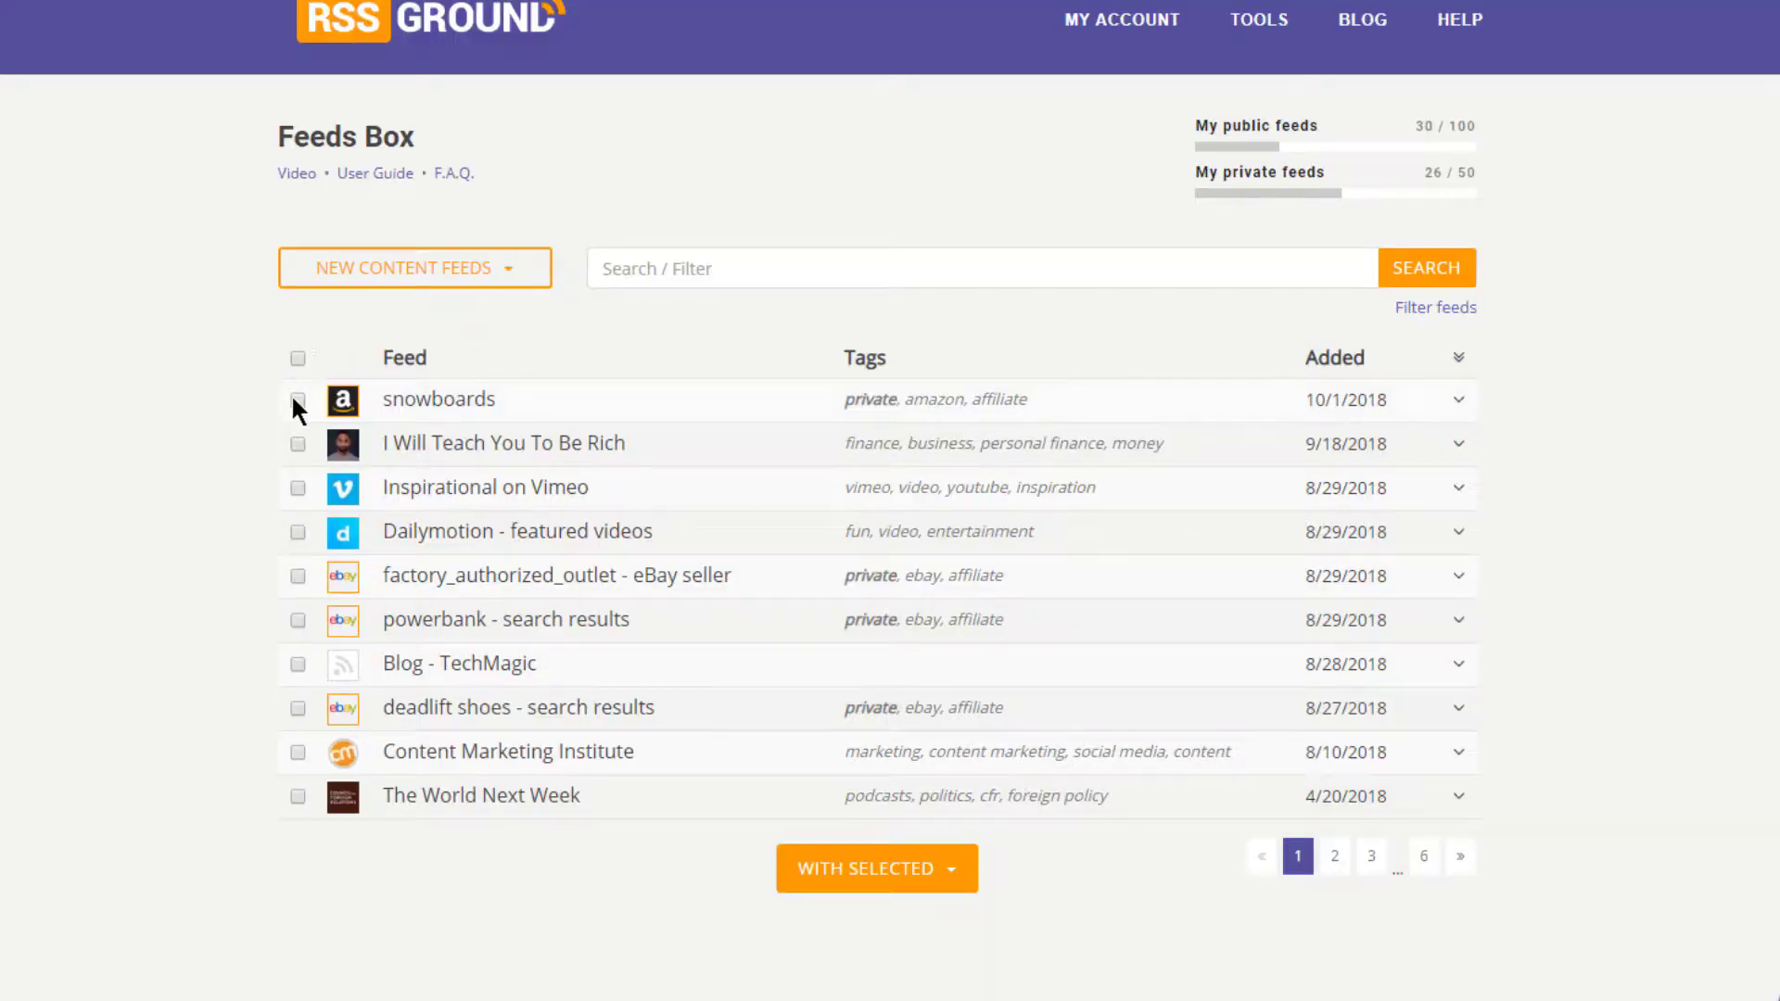
pyautogui.click(297, 400)
pyautogui.click(297, 443)
pyautogui.click(296, 488)
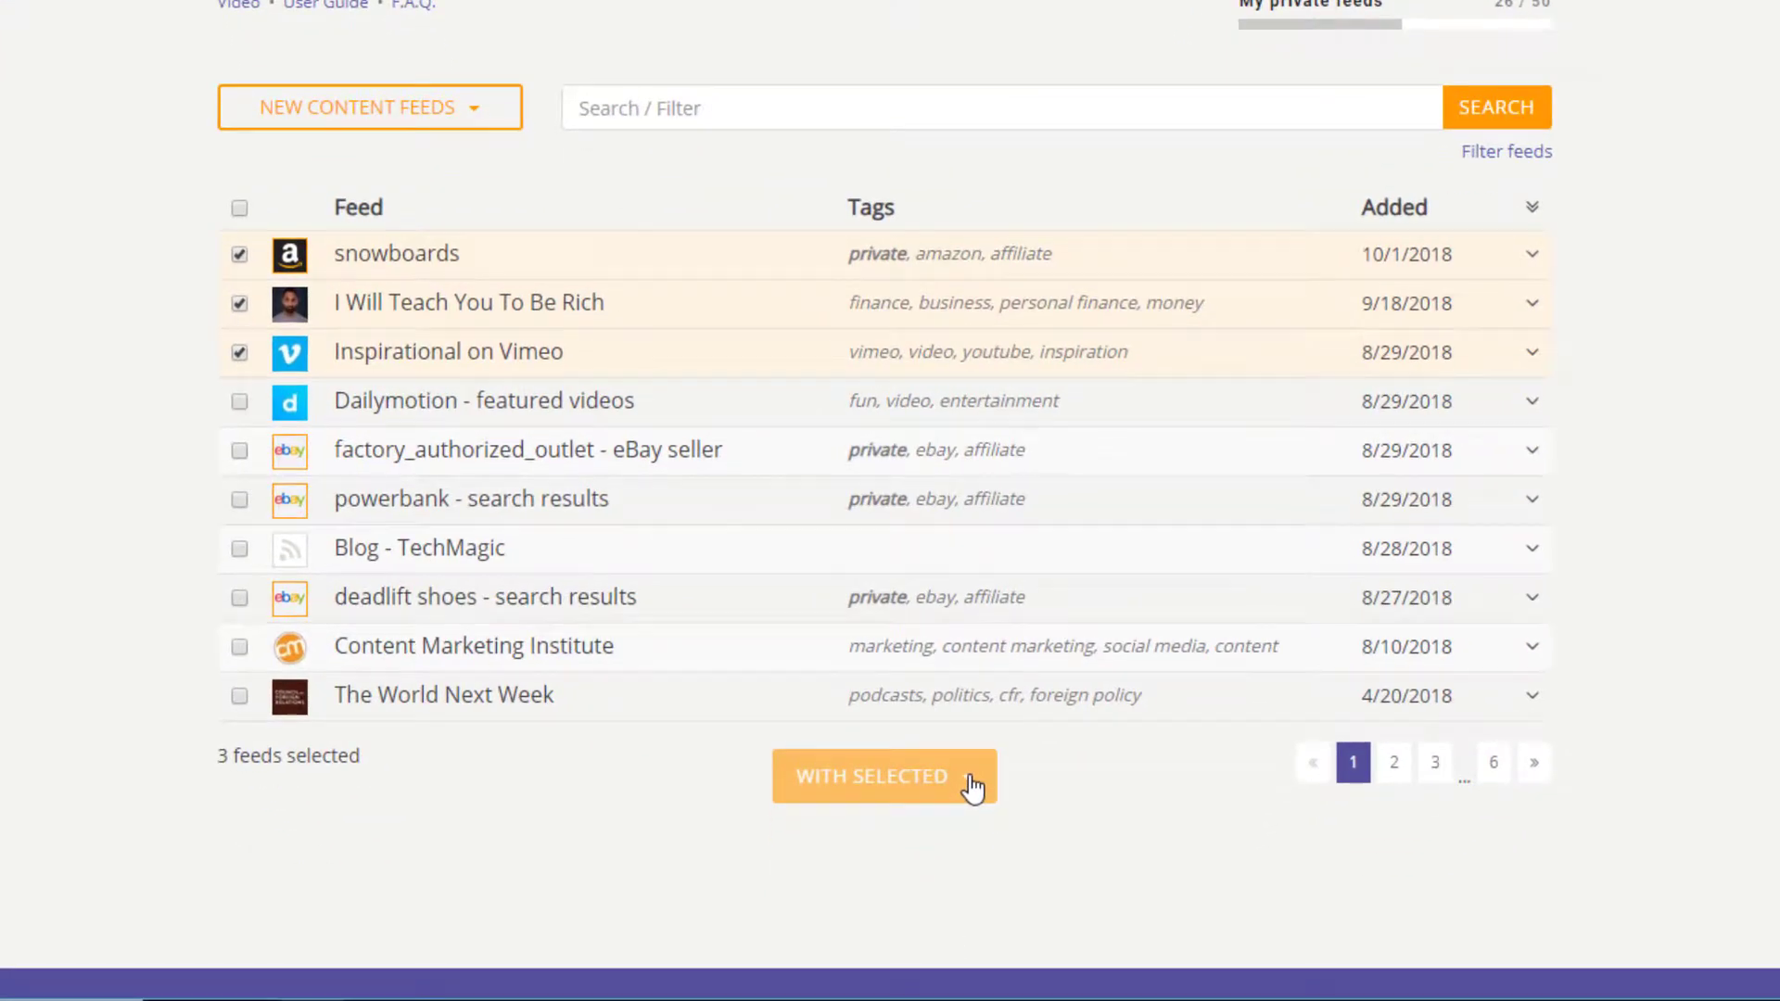
# - Add the three selected feeds to a new Facebook posting campaign and continue to its setup
pyautogui.click(971, 789)
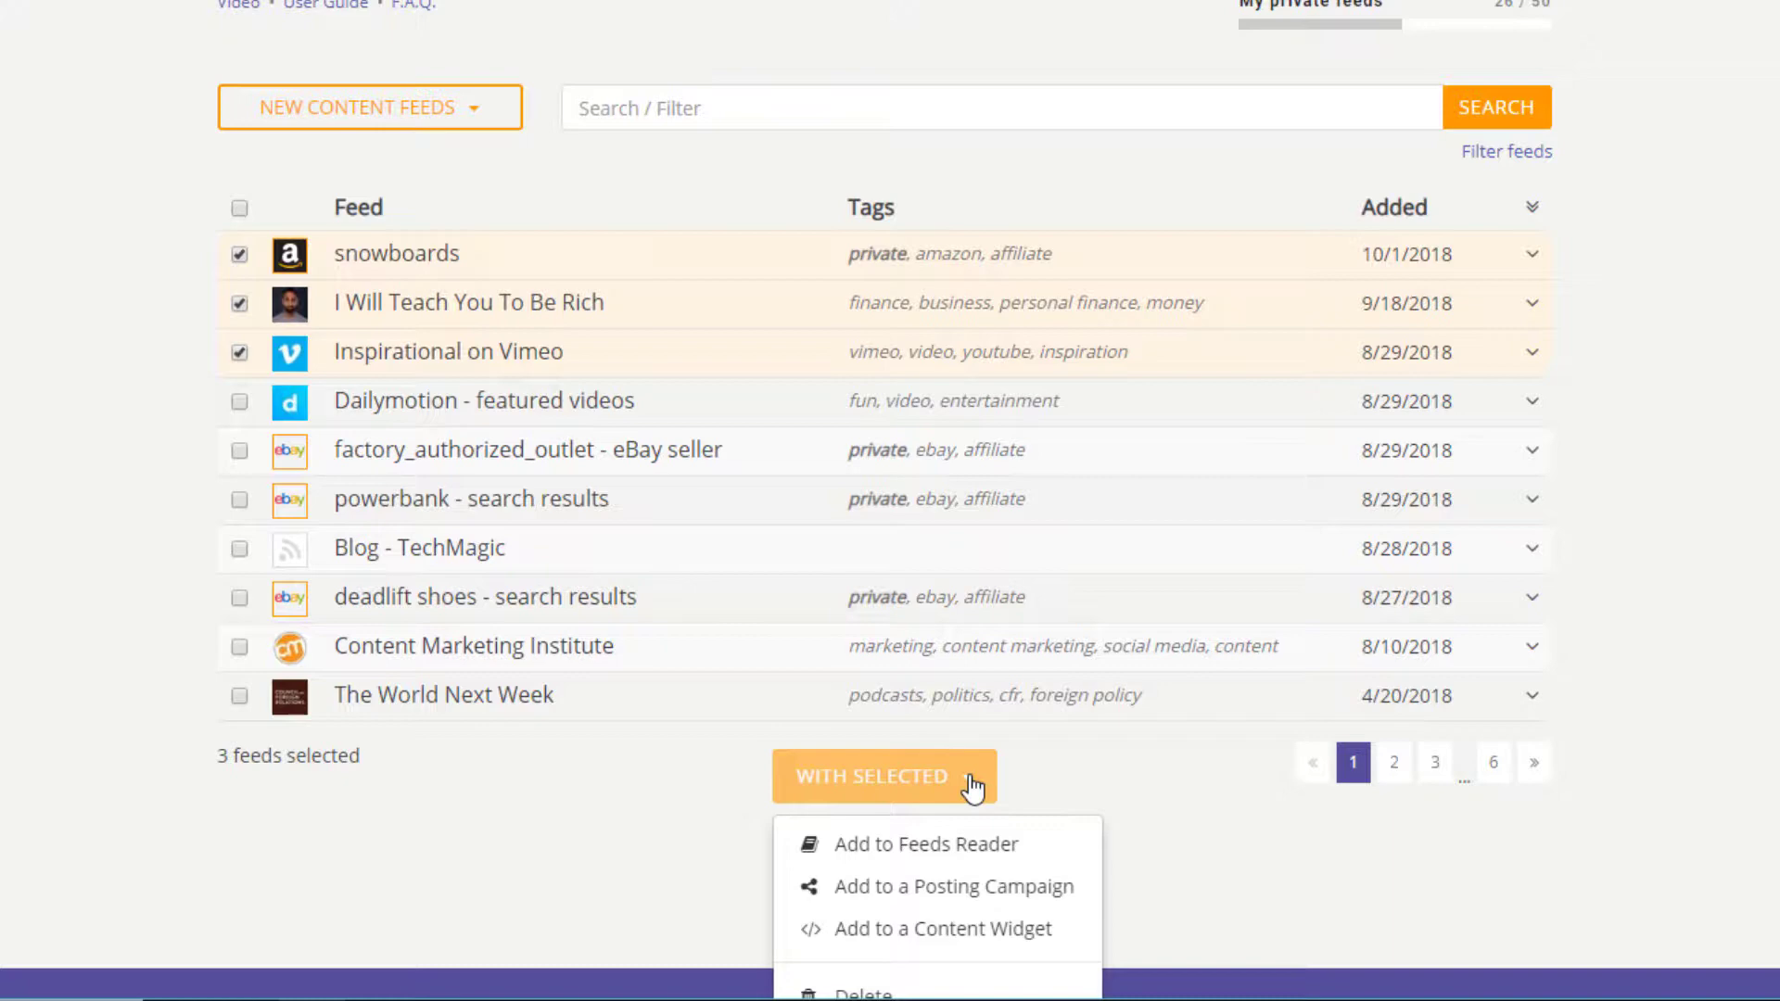
pyautogui.click(955, 888)
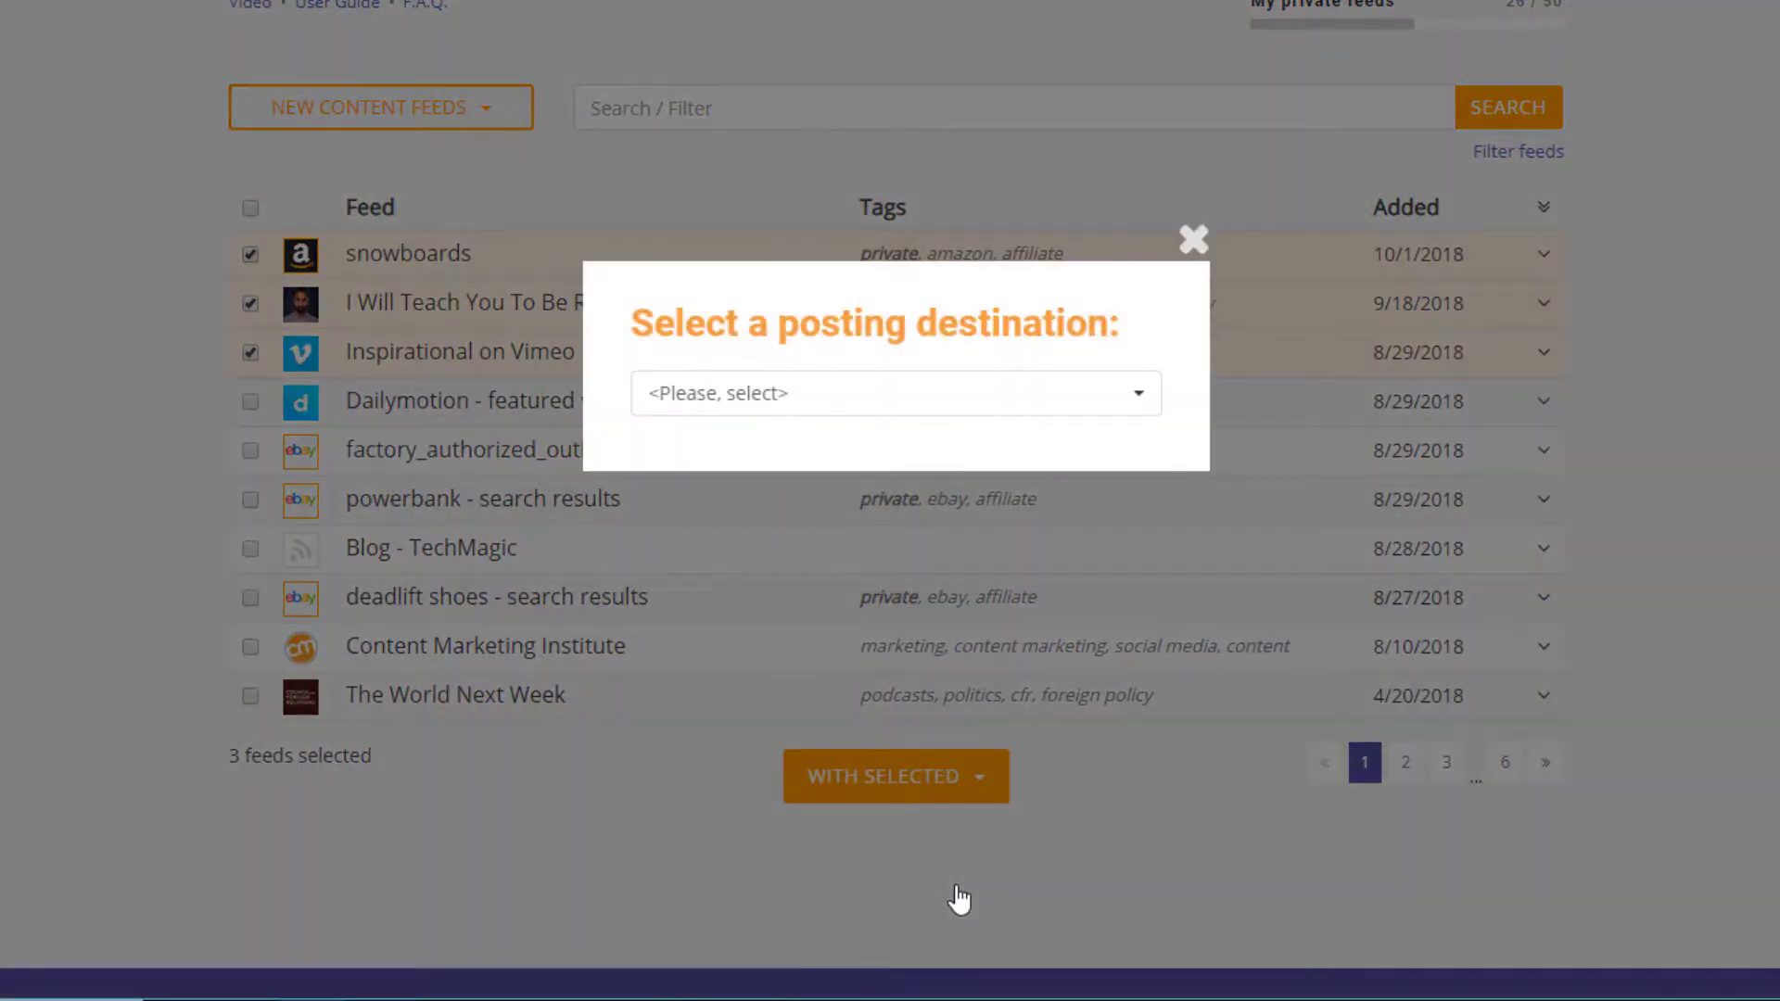
pyautogui.click(825, 399)
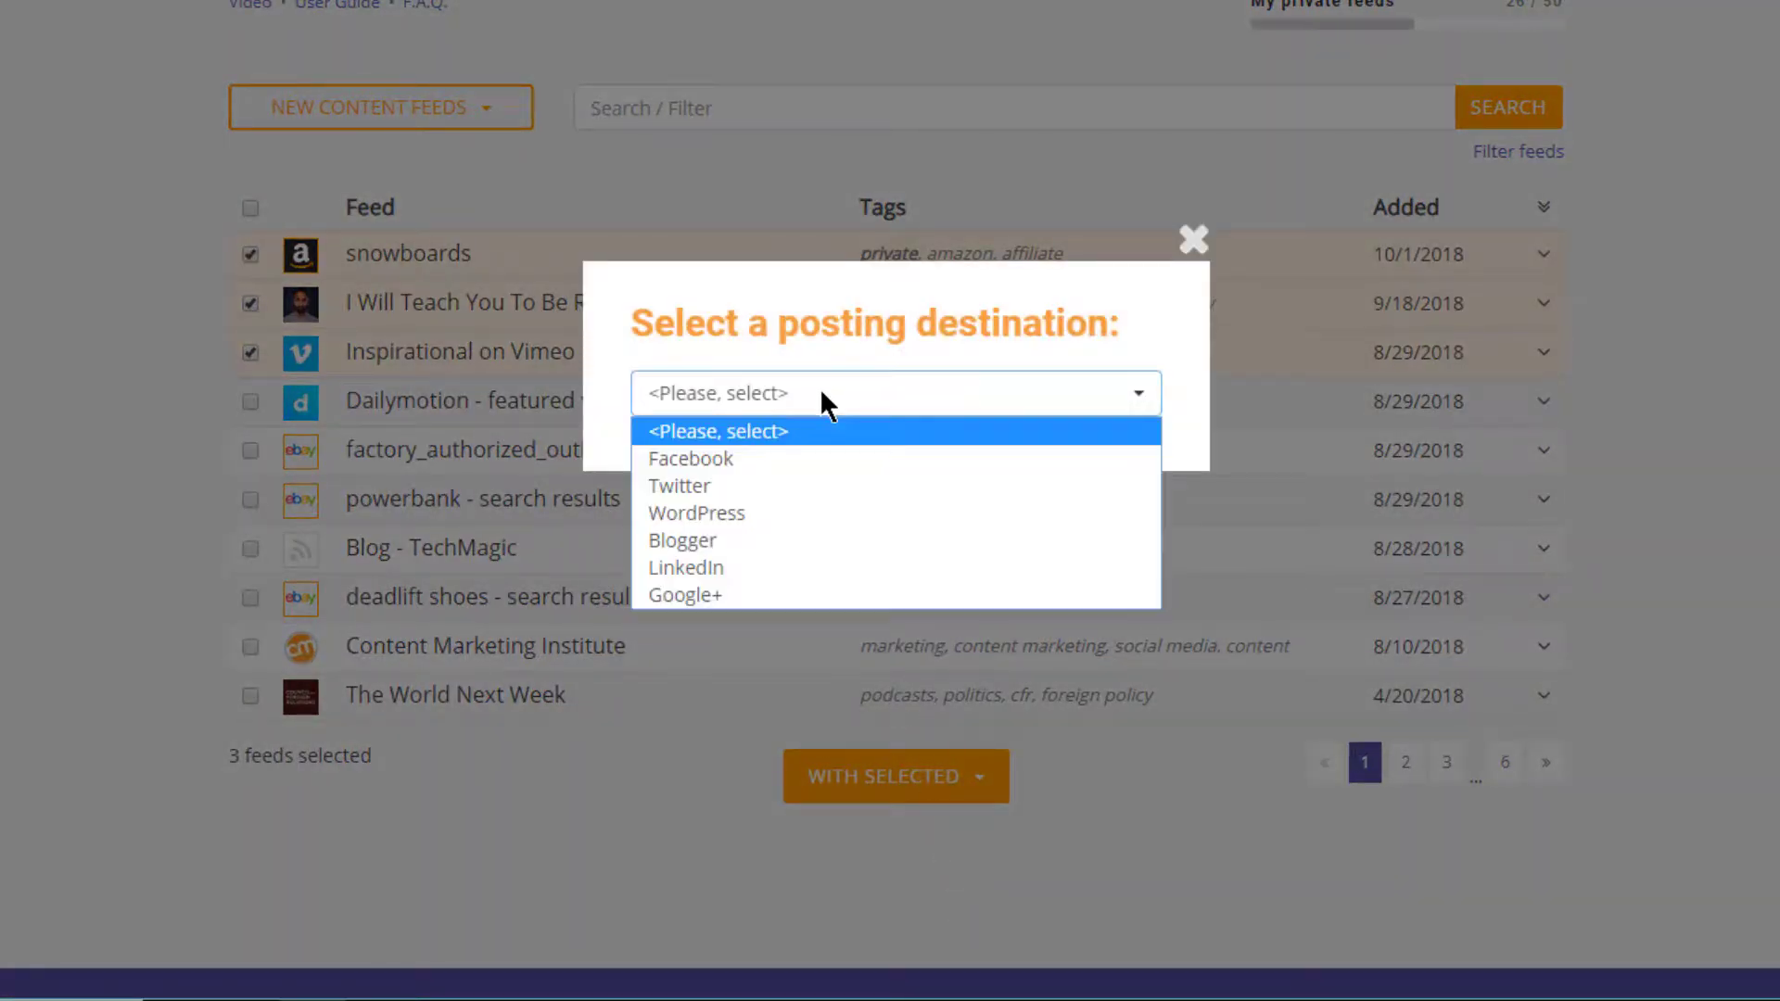
pyautogui.click(801, 458)
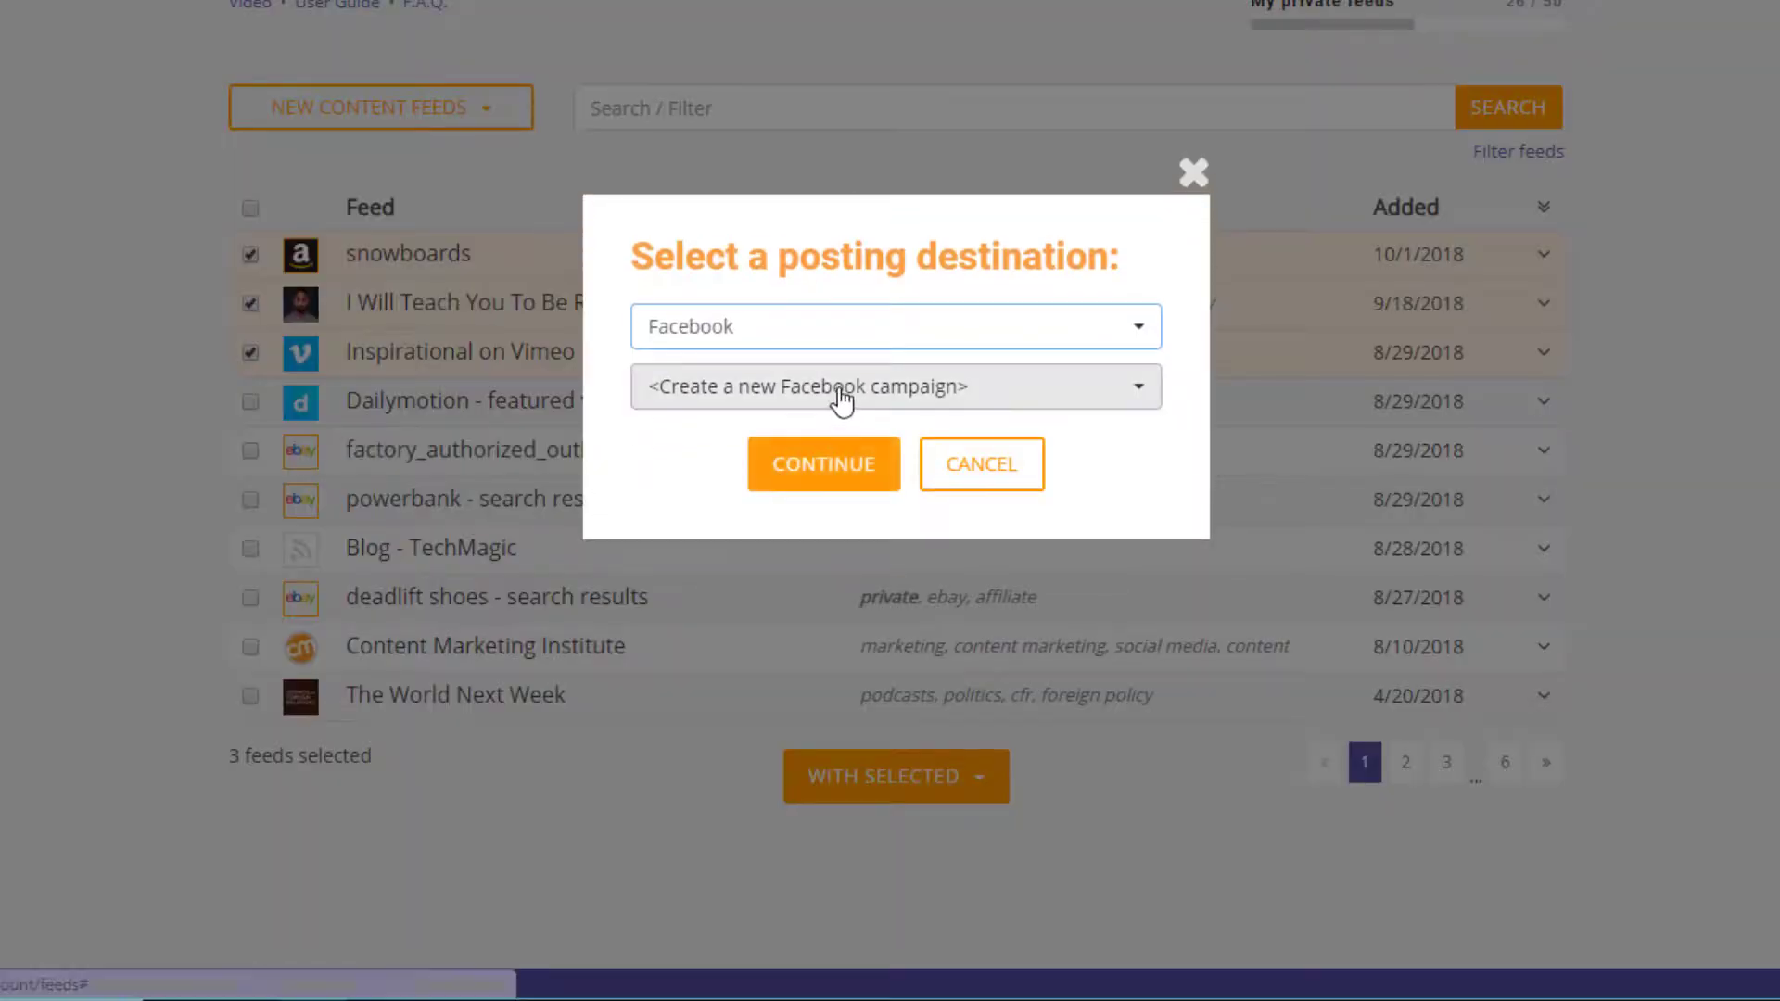
pyautogui.click(1034, 401)
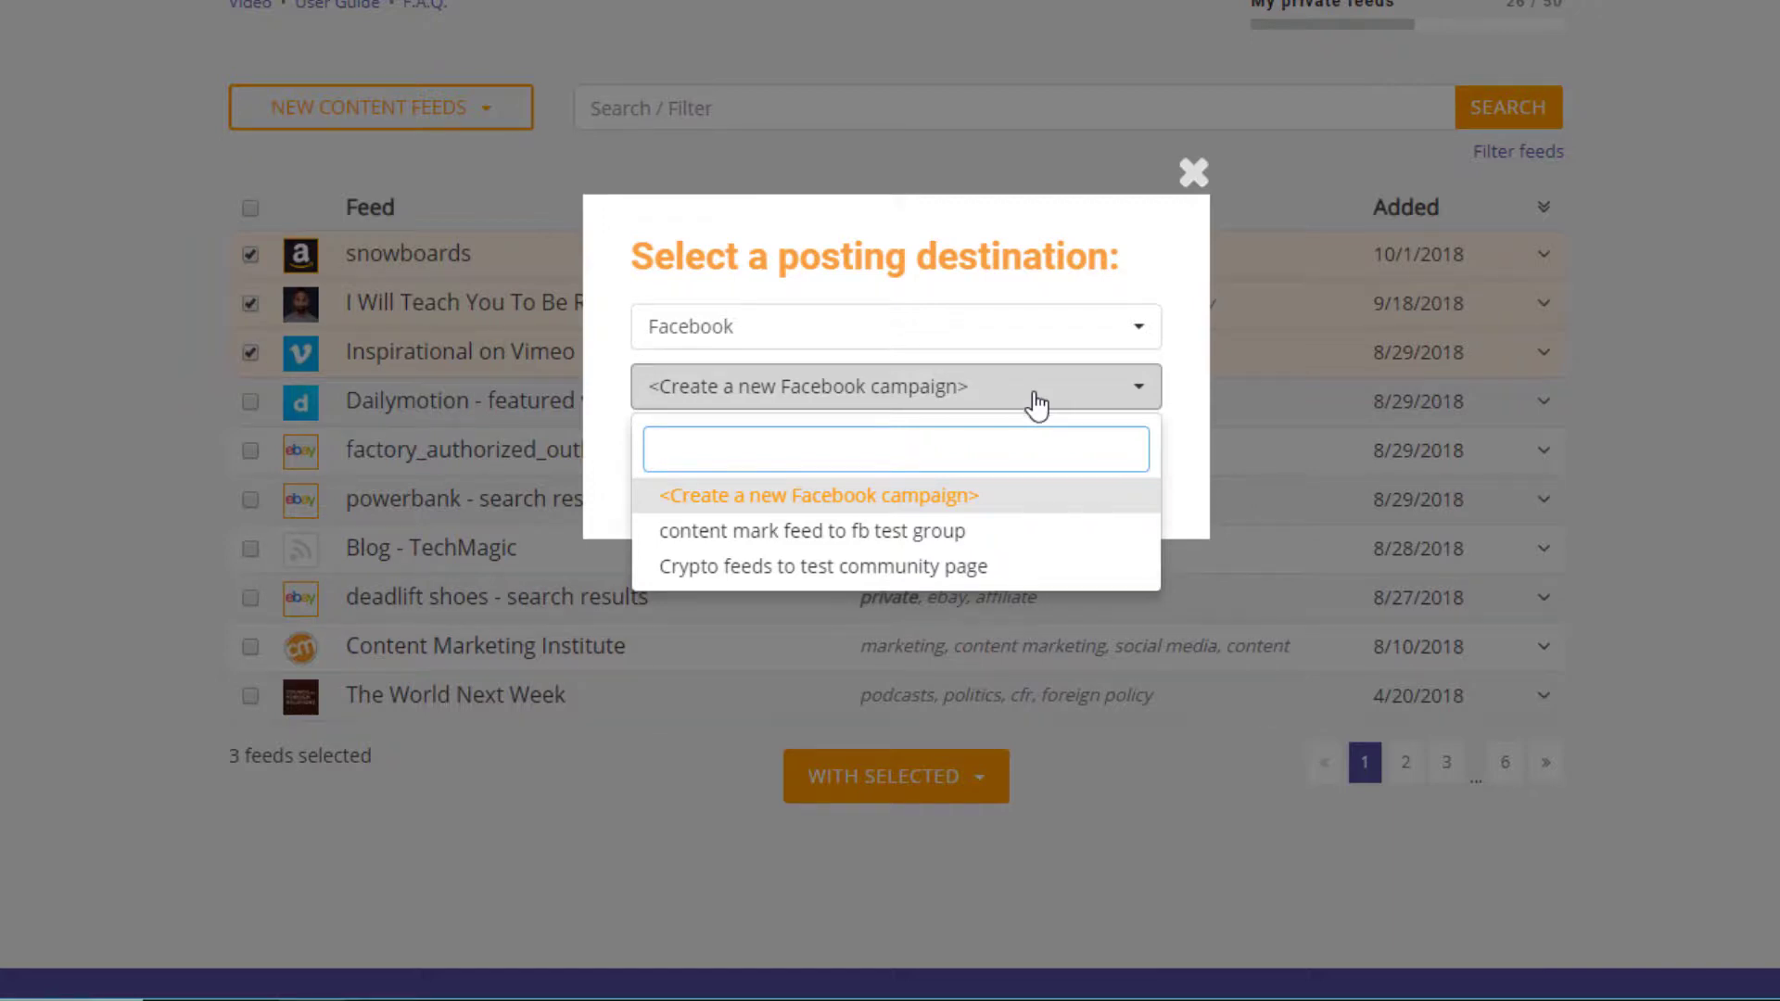
pyautogui.click(1002, 509)
pyautogui.click(840, 468)
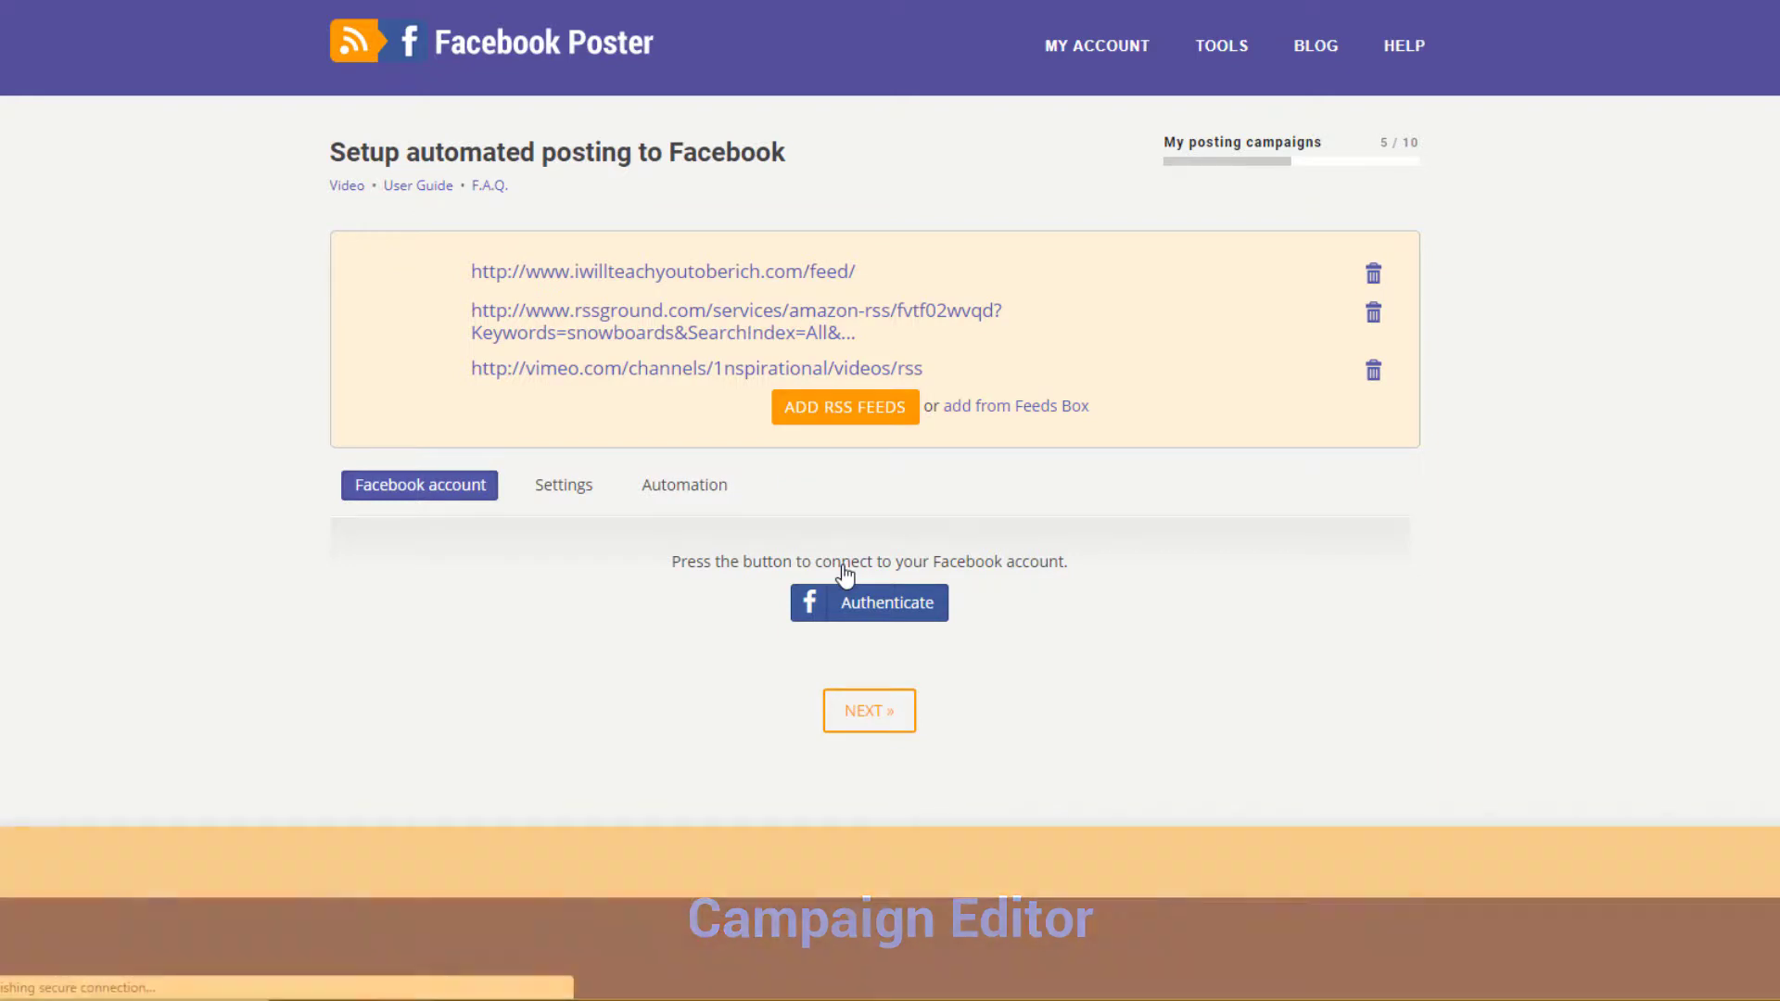
# - Authenticate the campaign with Facebook, targeting the Test rssground page, and proceed to Settings
pyautogui.click(845, 571)
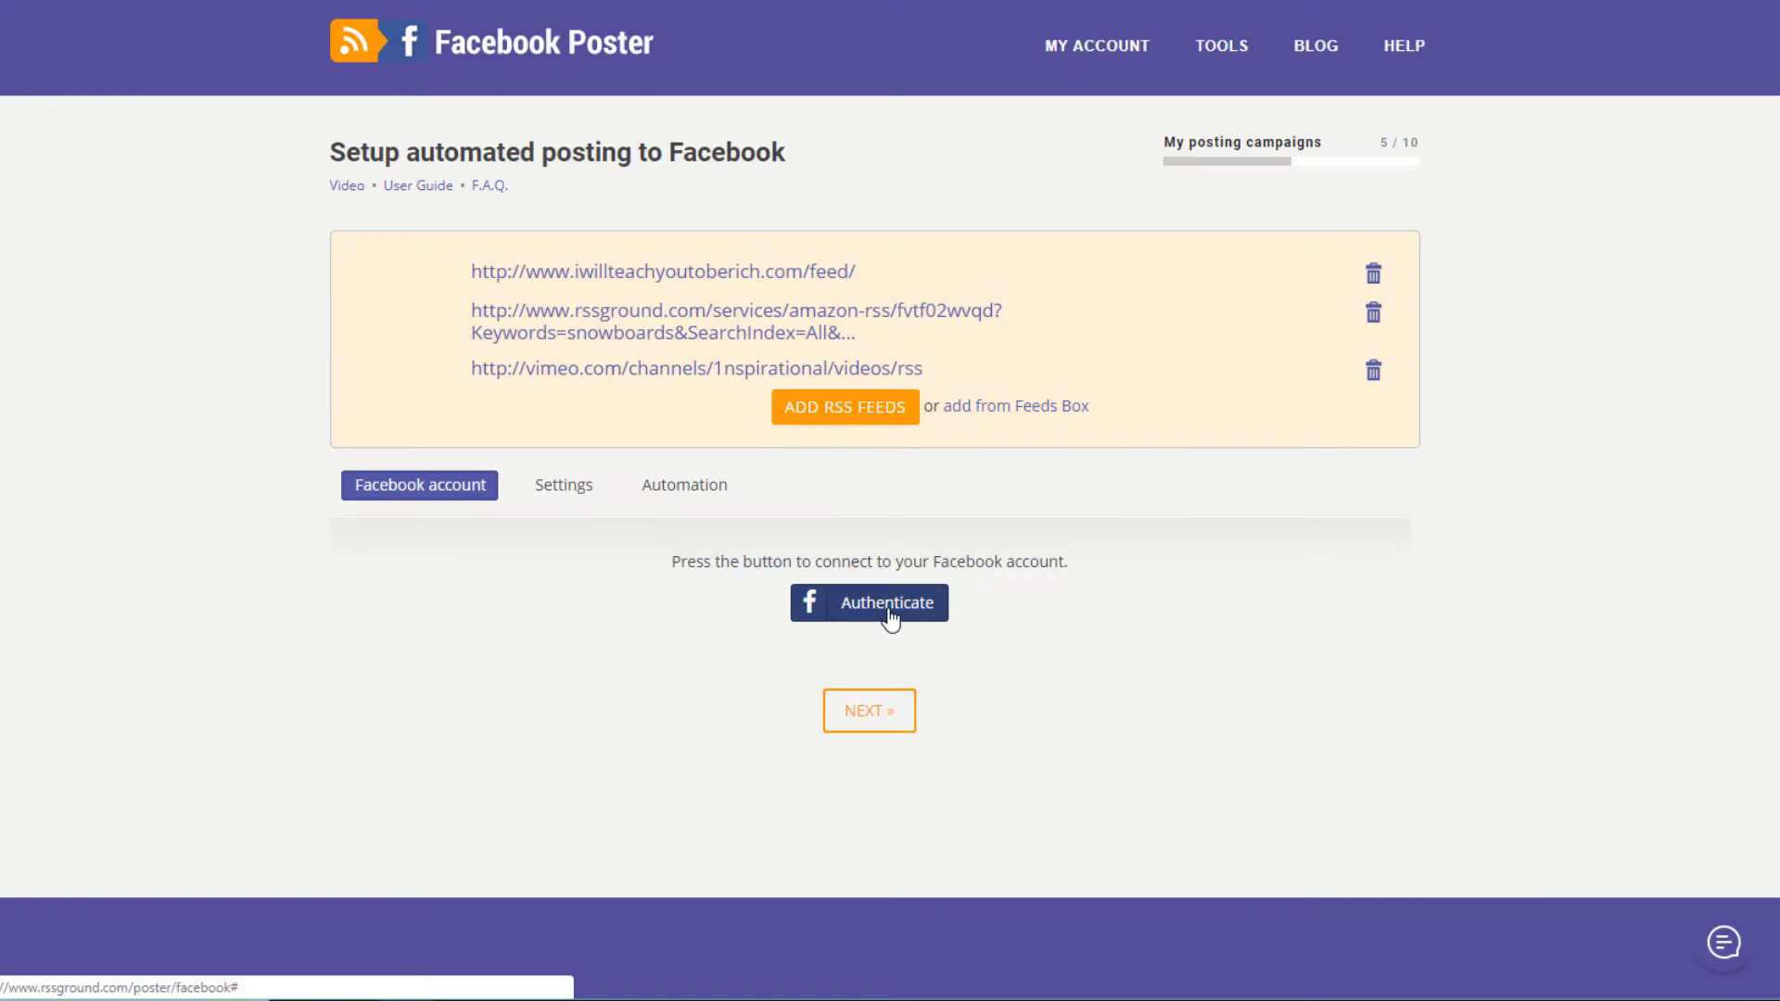
pyautogui.click(890, 616)
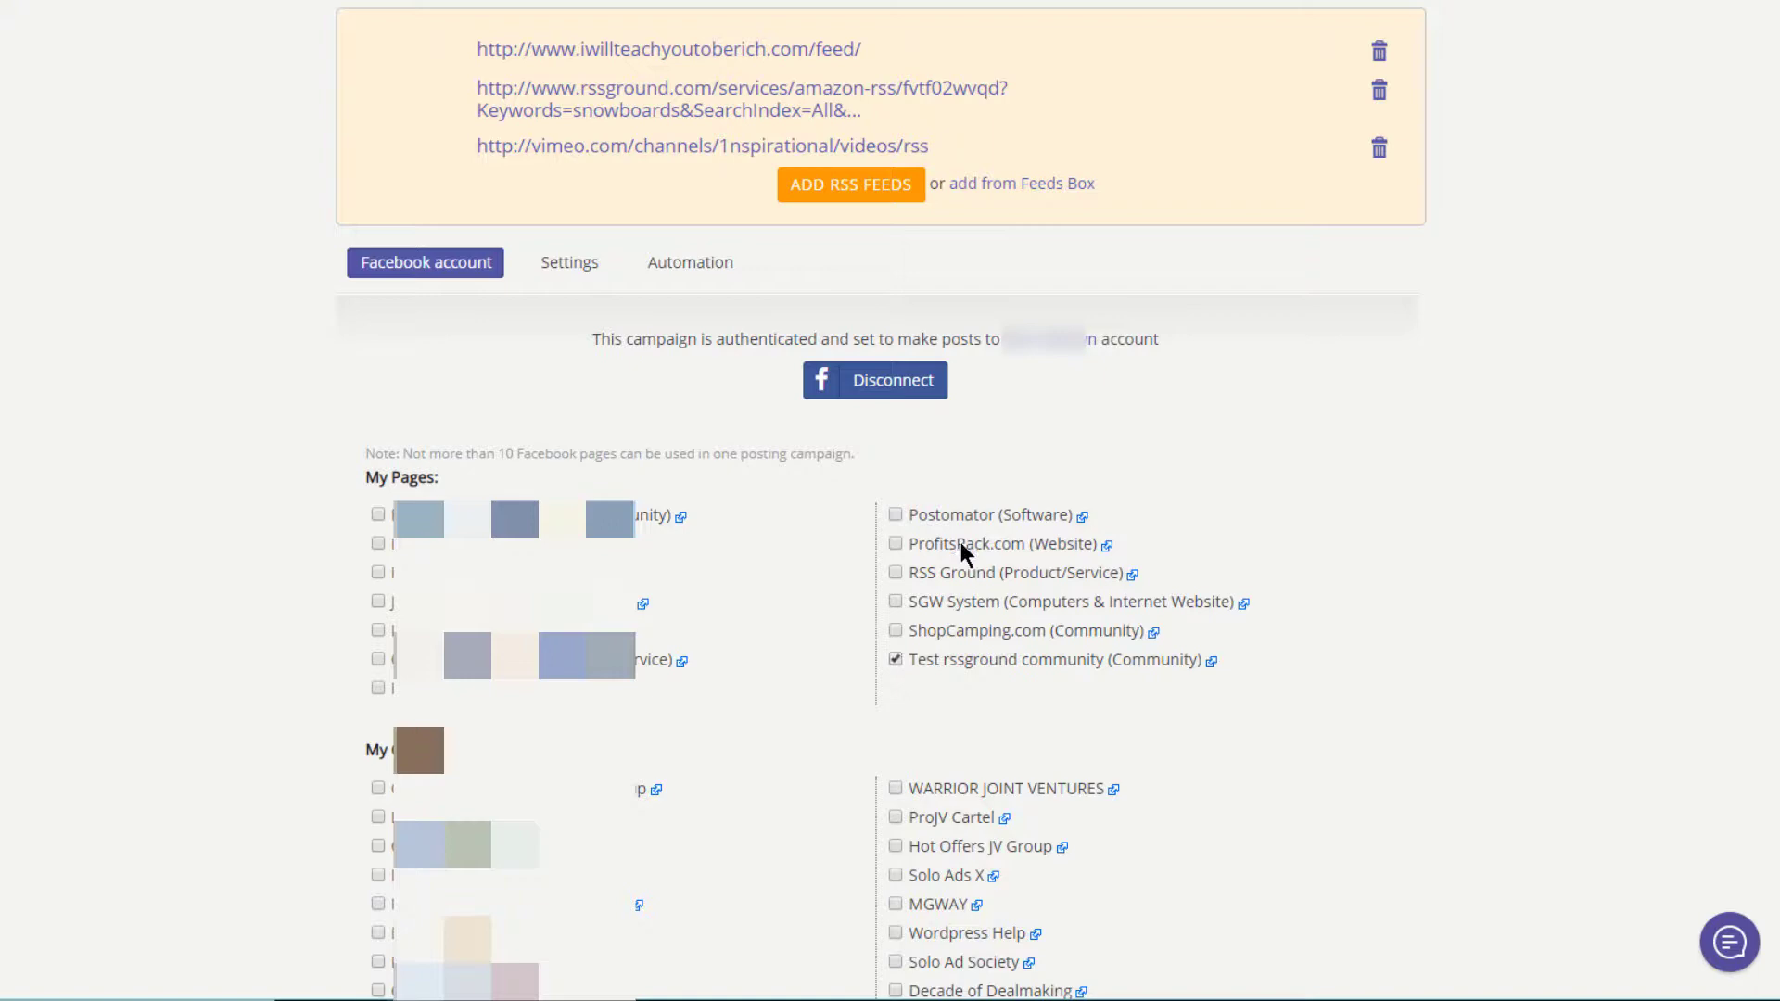
pyautogui.scroll(-8, 974, 521)
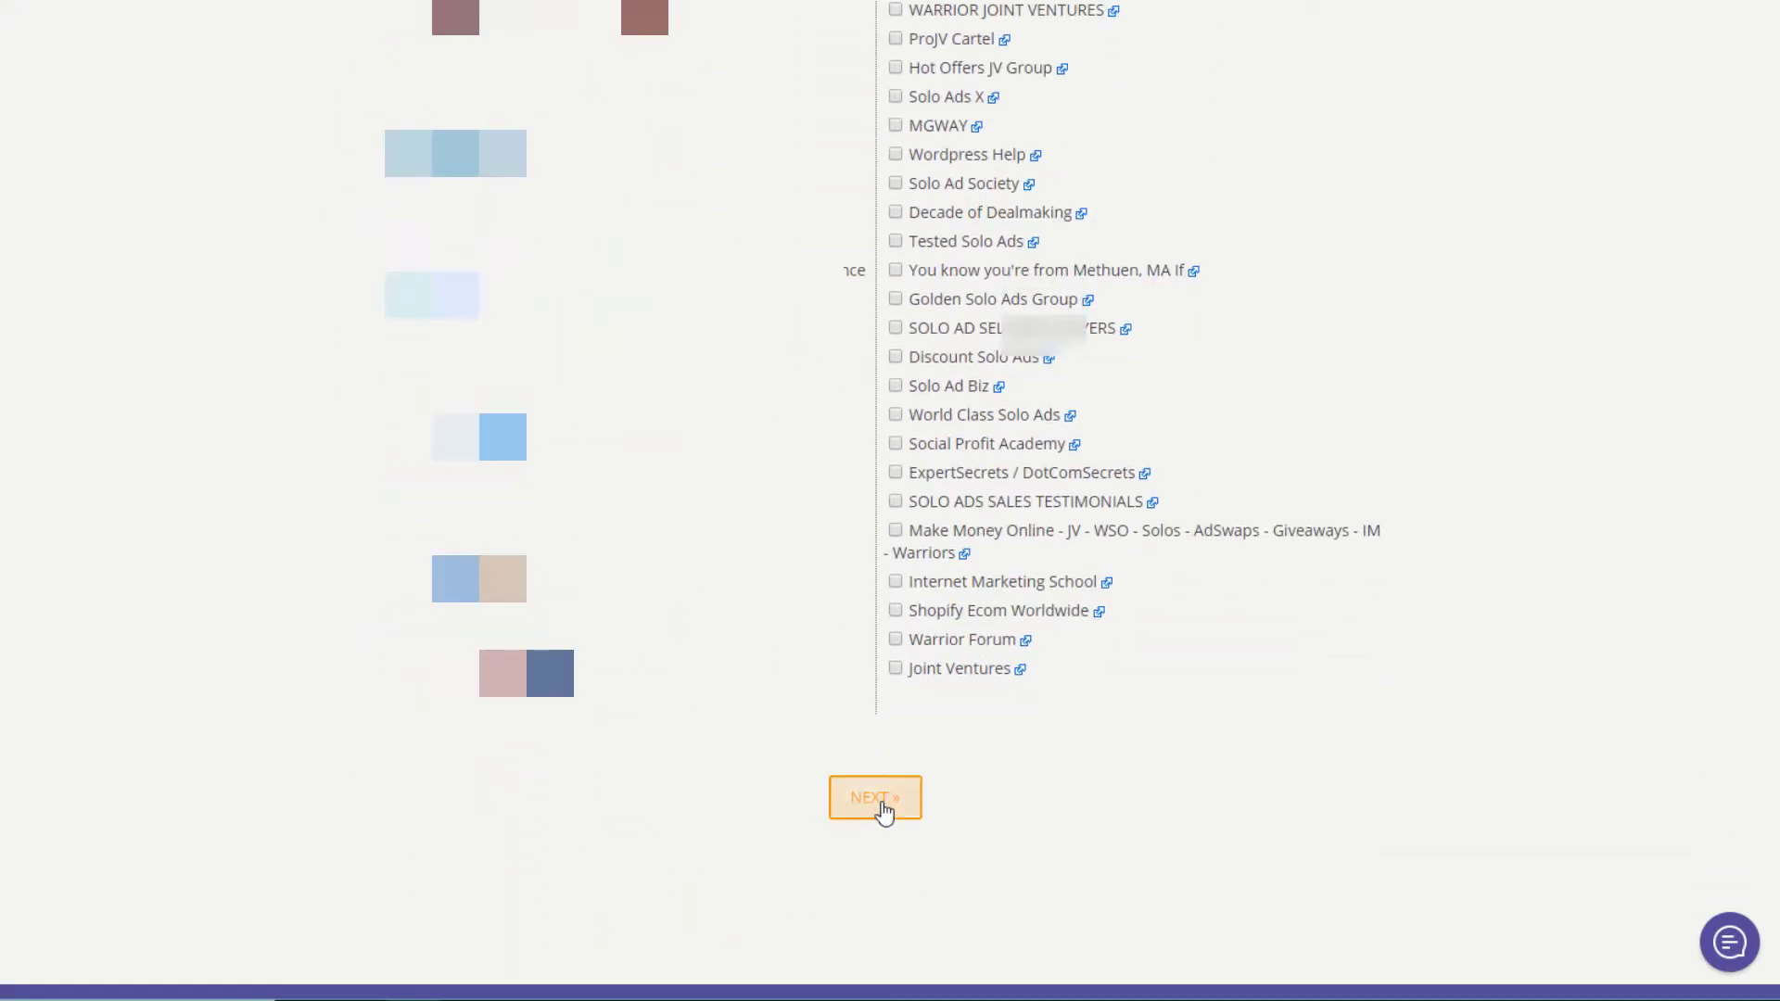
pyautogui.click(888, 816)
# - Keep the default settings (Campaign PGI79U, new items only, 1–1 per run) and advance to Automation
pyautogui.scroll(5, 866, 568)
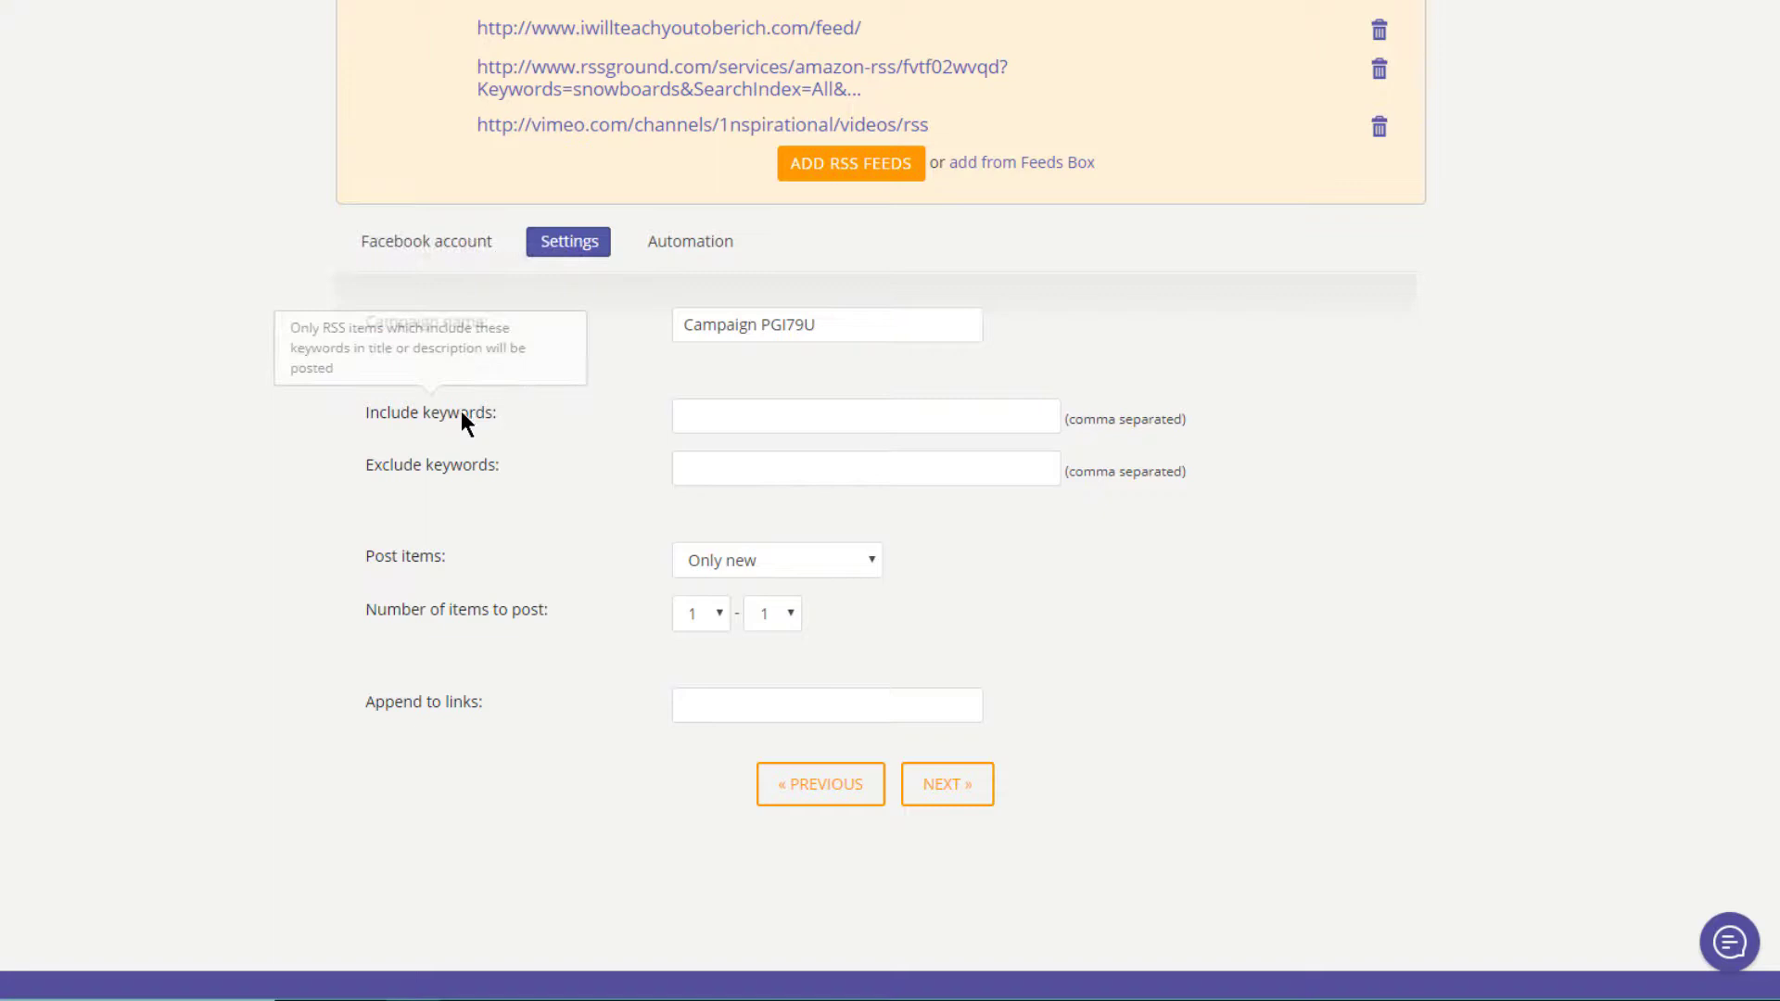
pyautogui.moveTo(461, 471)
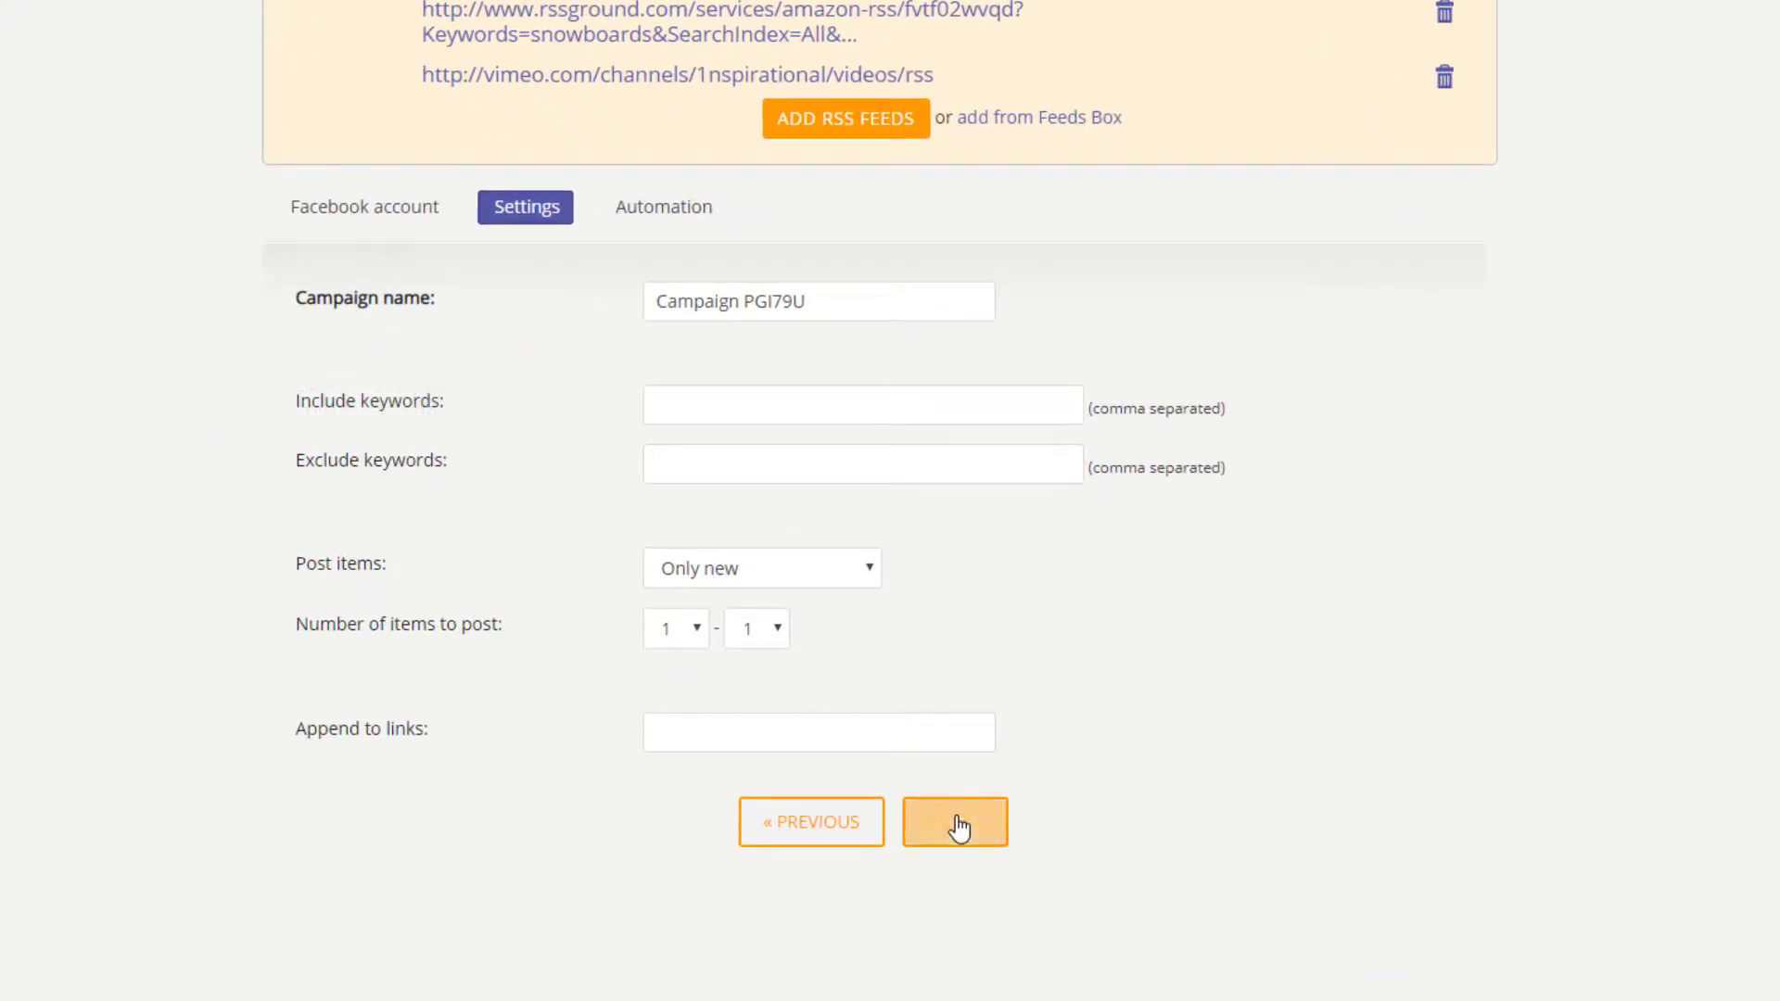
pyautogui.click(959, 828)
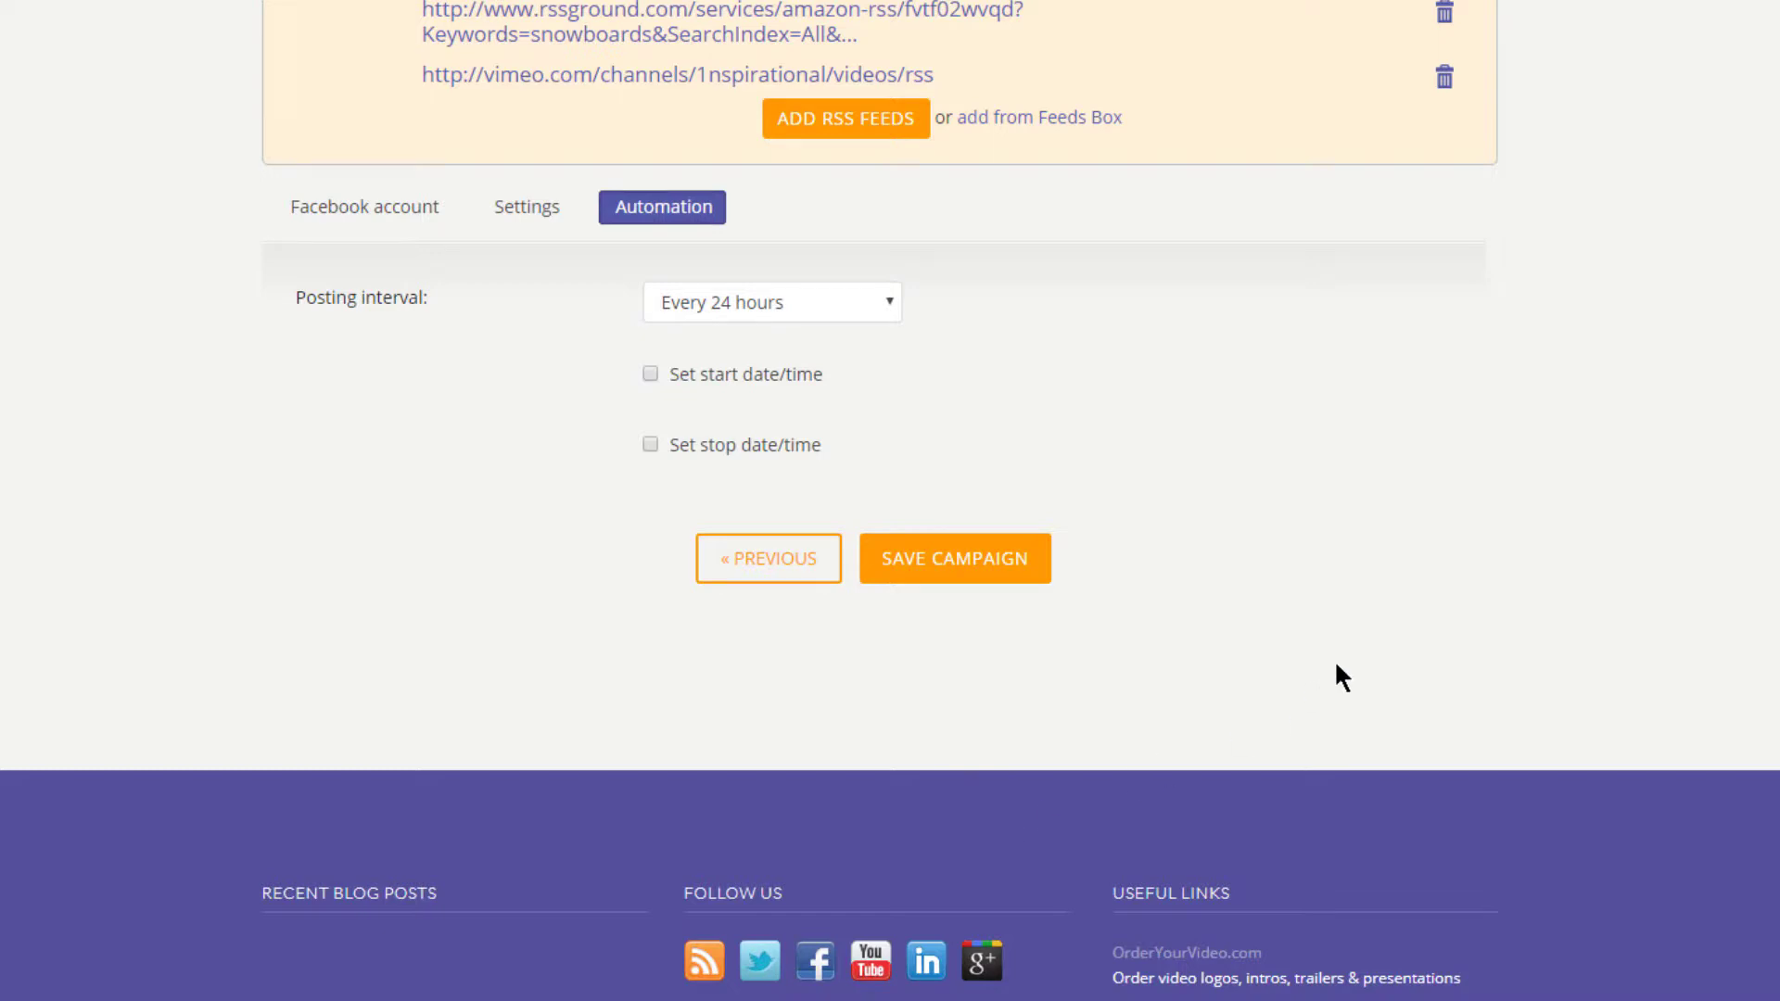
# - Keep the posting interval at every 24 hours
pyautogui.click(890, 308)
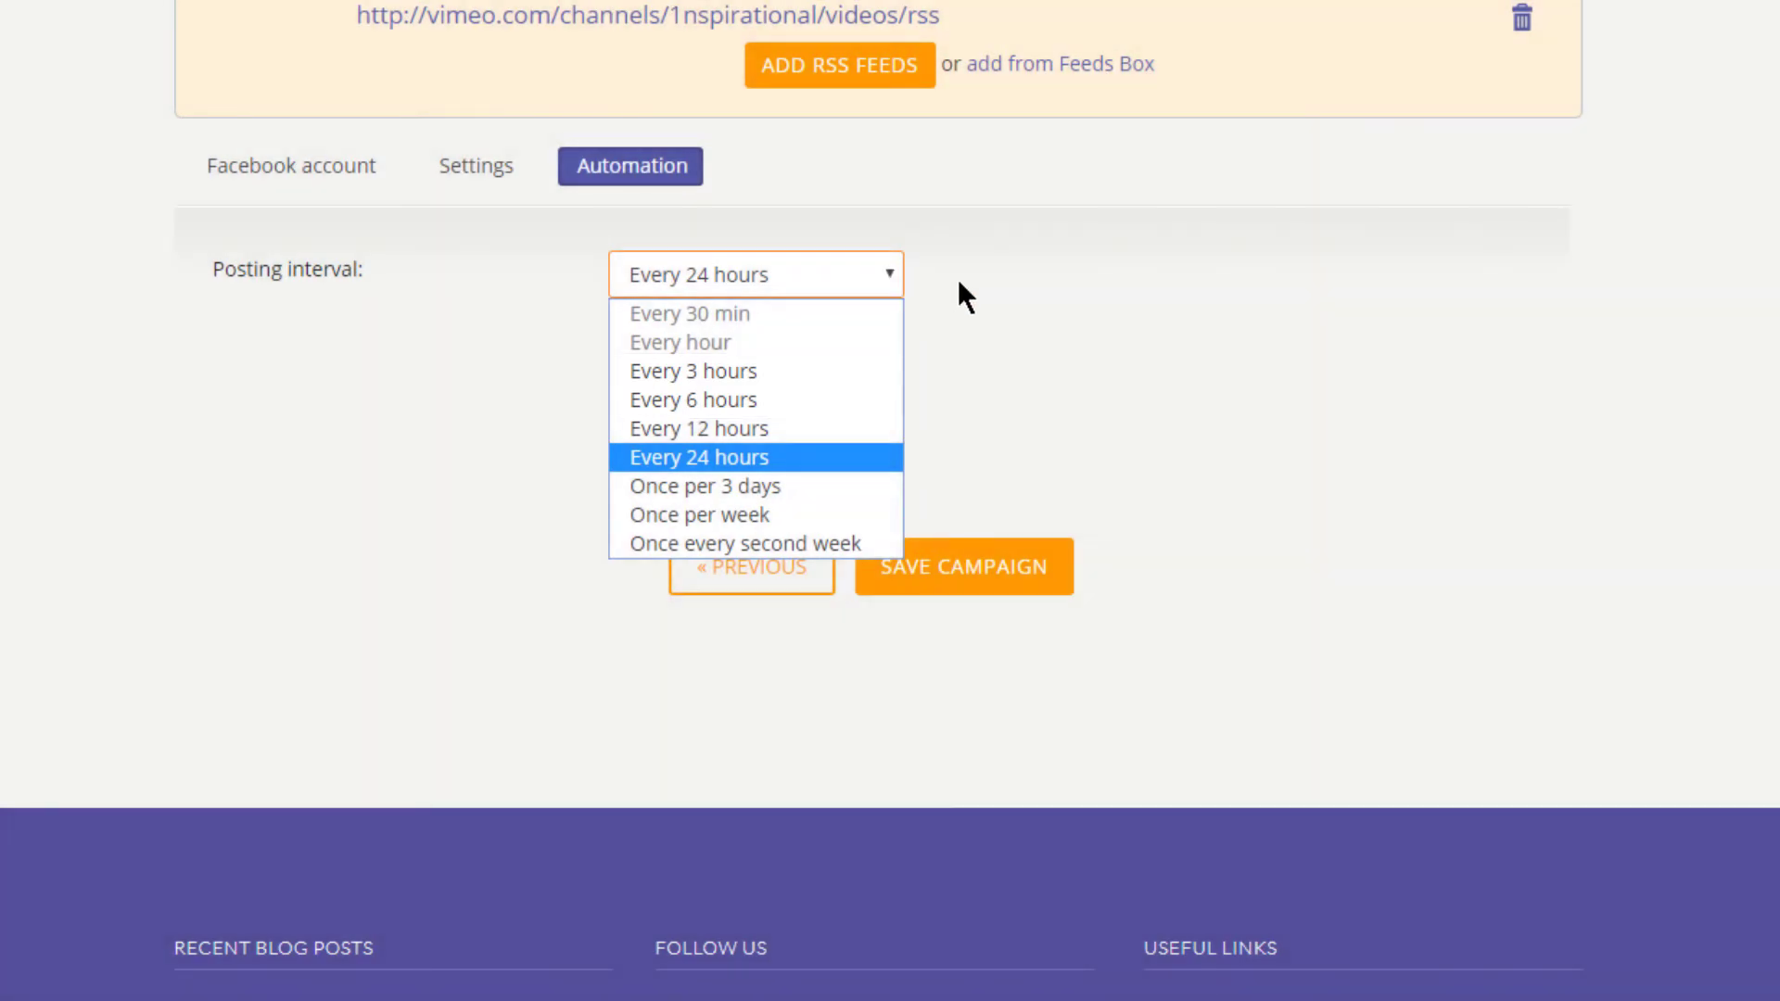
pyautogui.click(960, 283)
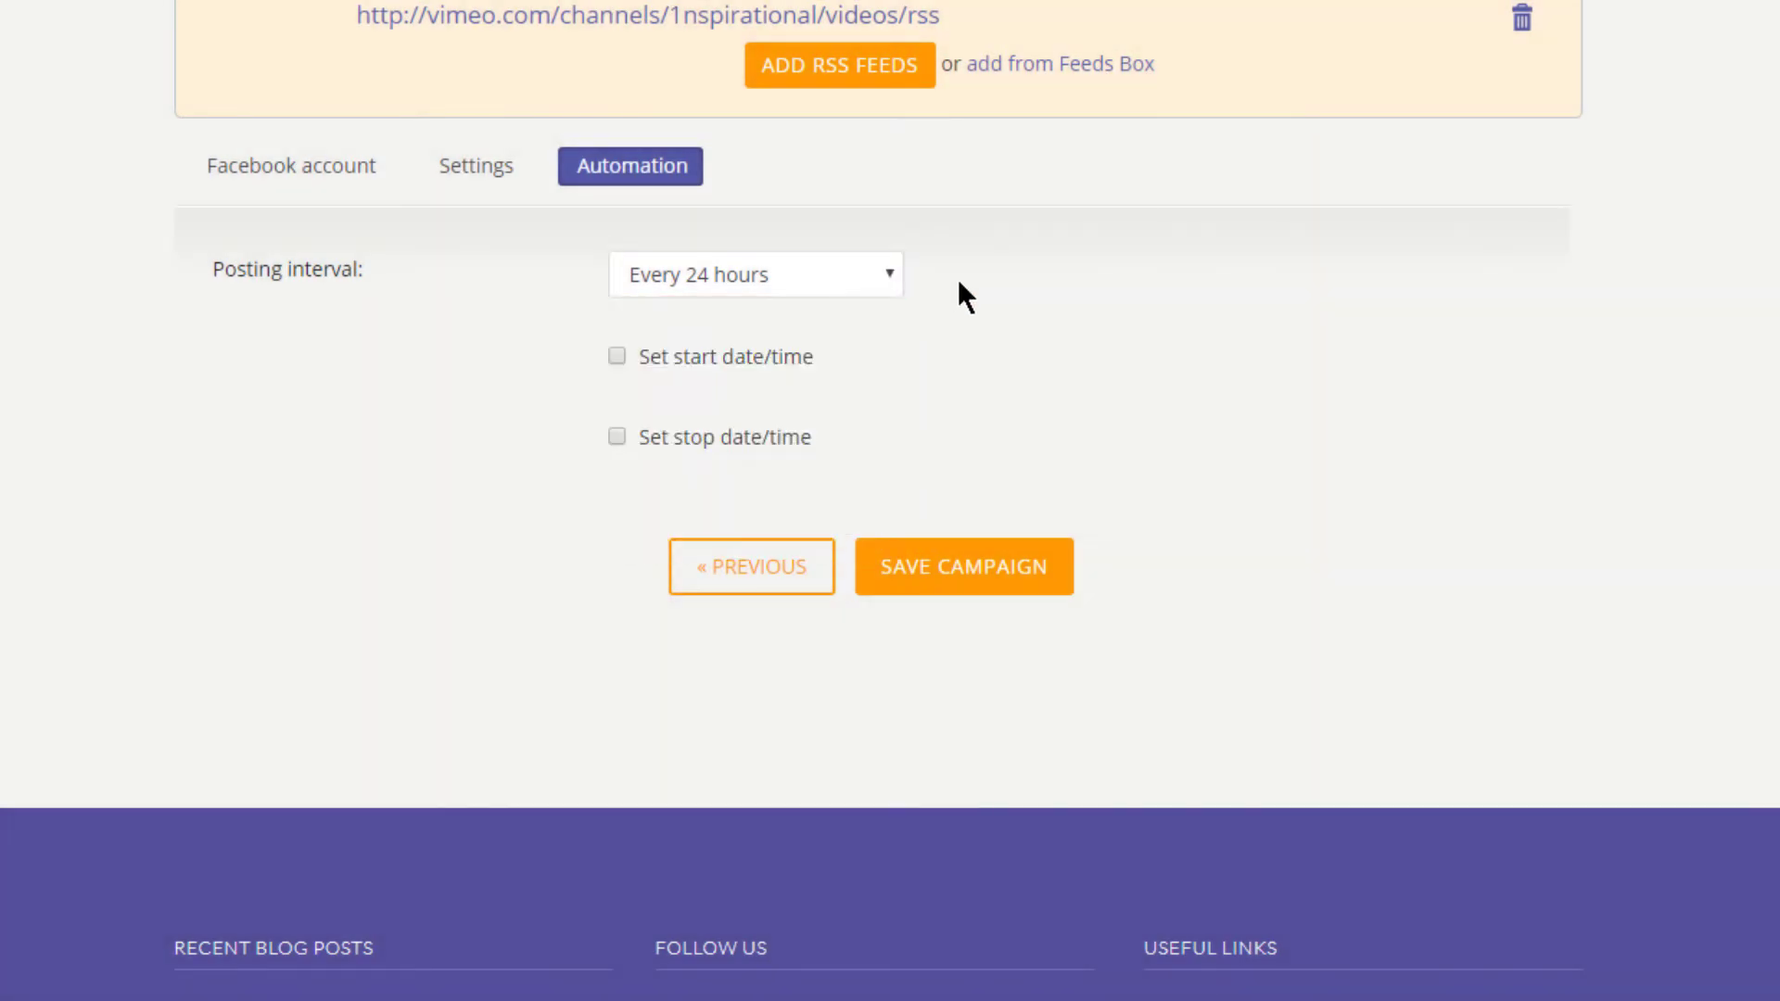
pyautogui.click(979, 584)
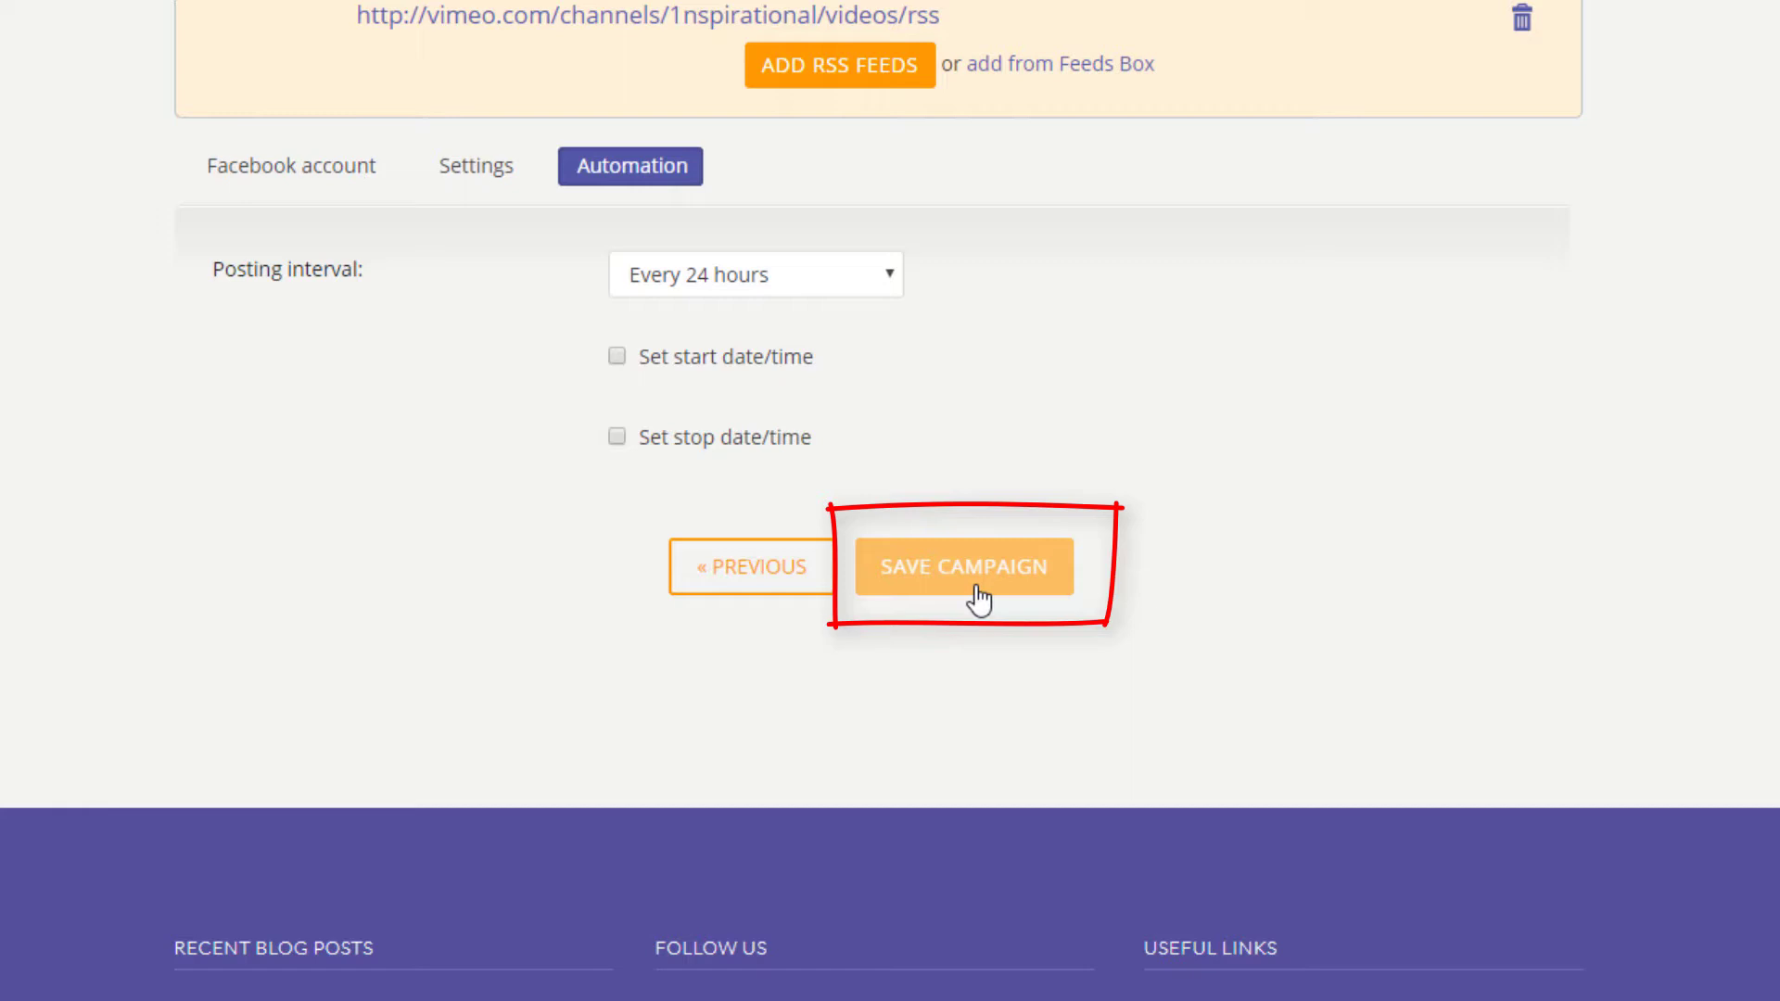
# - Turn off the scheduled start and stop dates and save the campaign
pyautogui.click(617, 356)
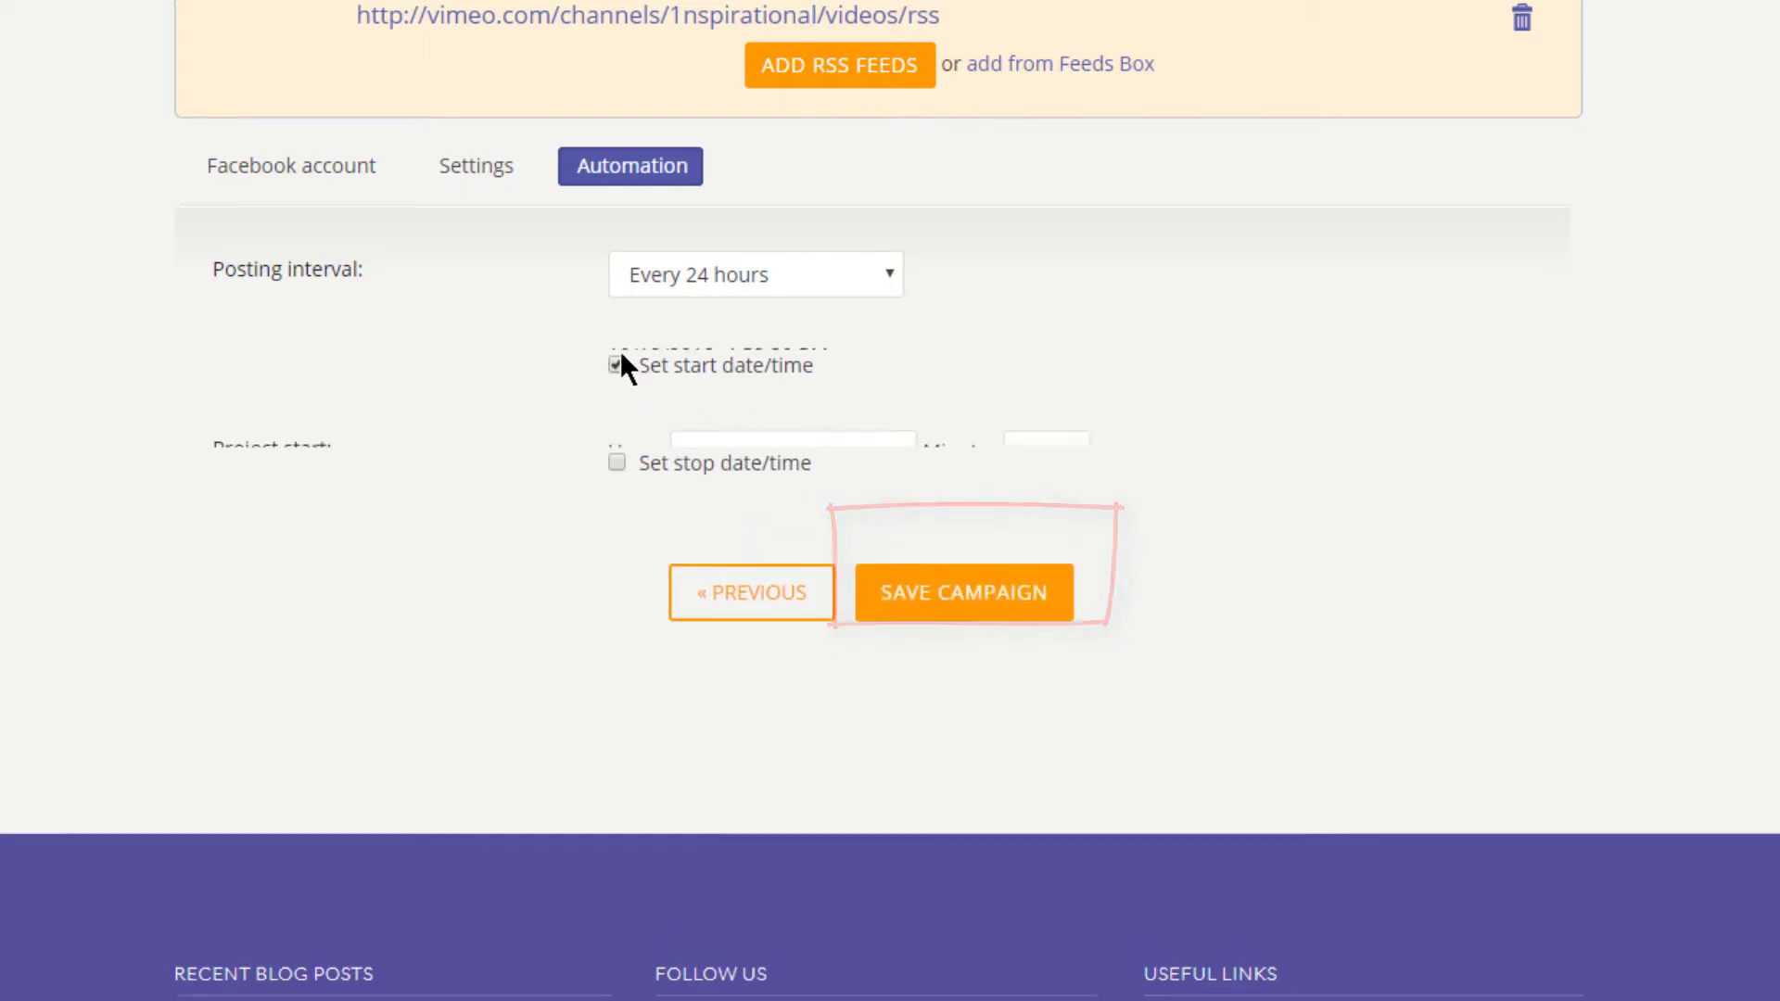
pyautogui.click(616, 434)
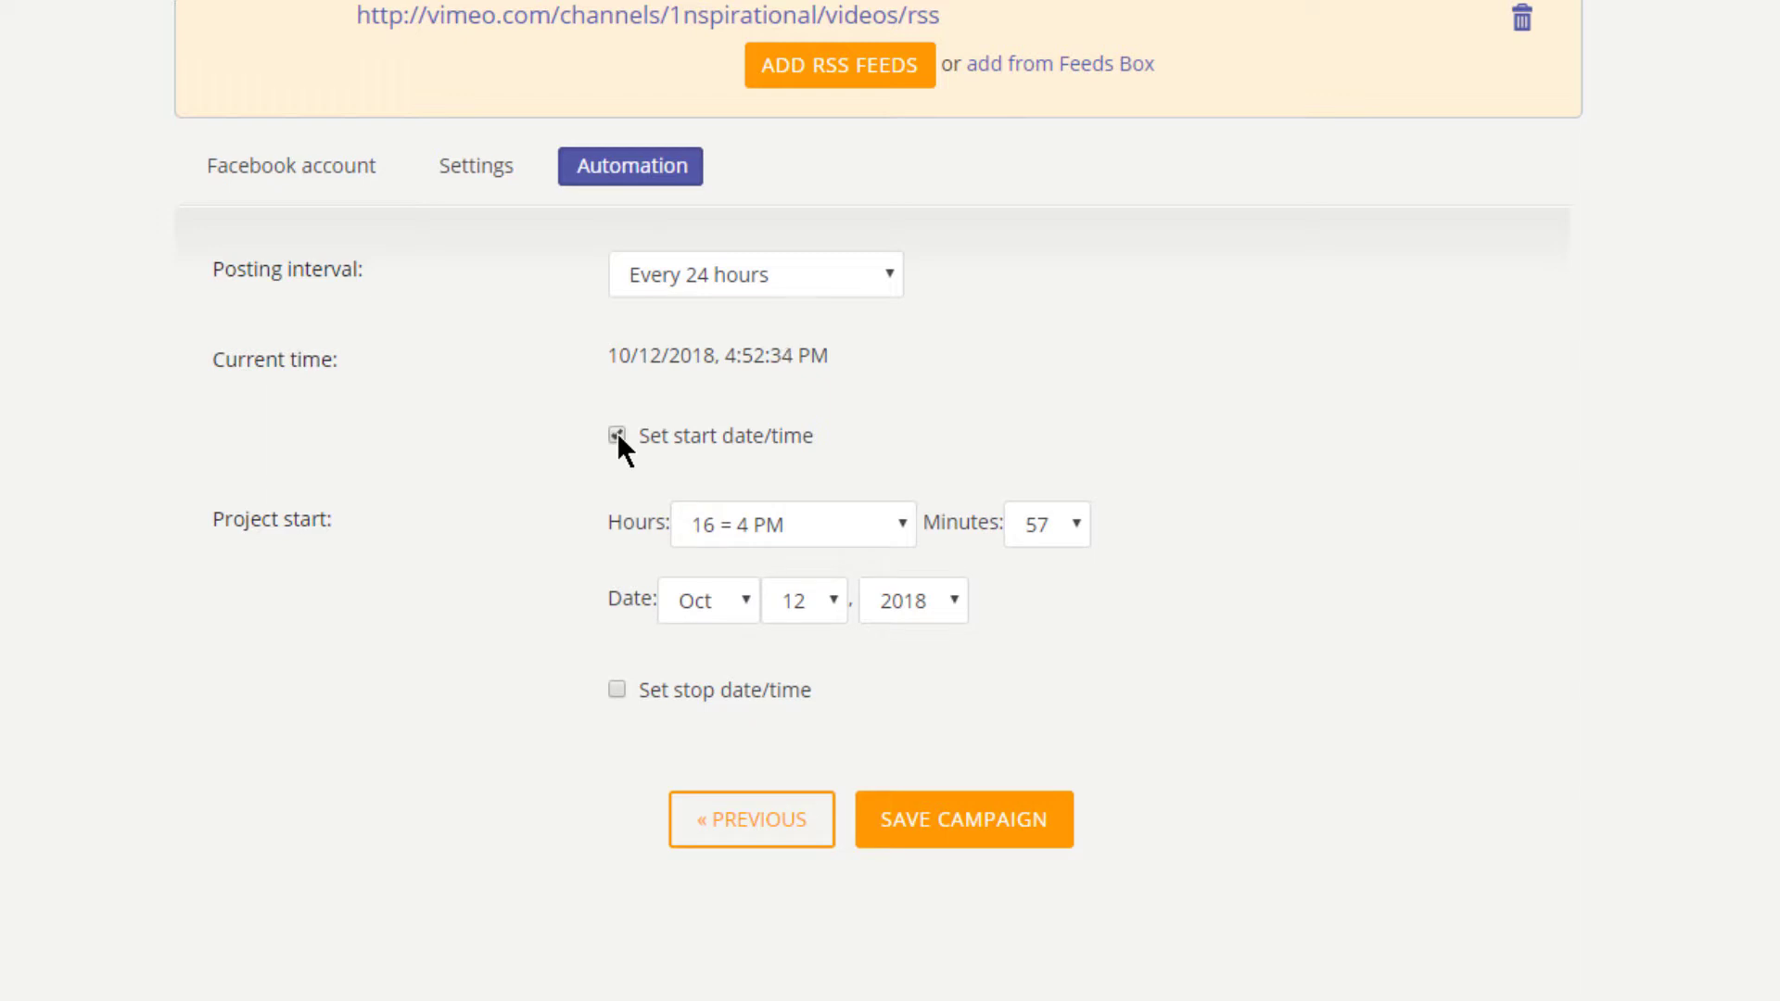
pyautogui.click(616, 434)
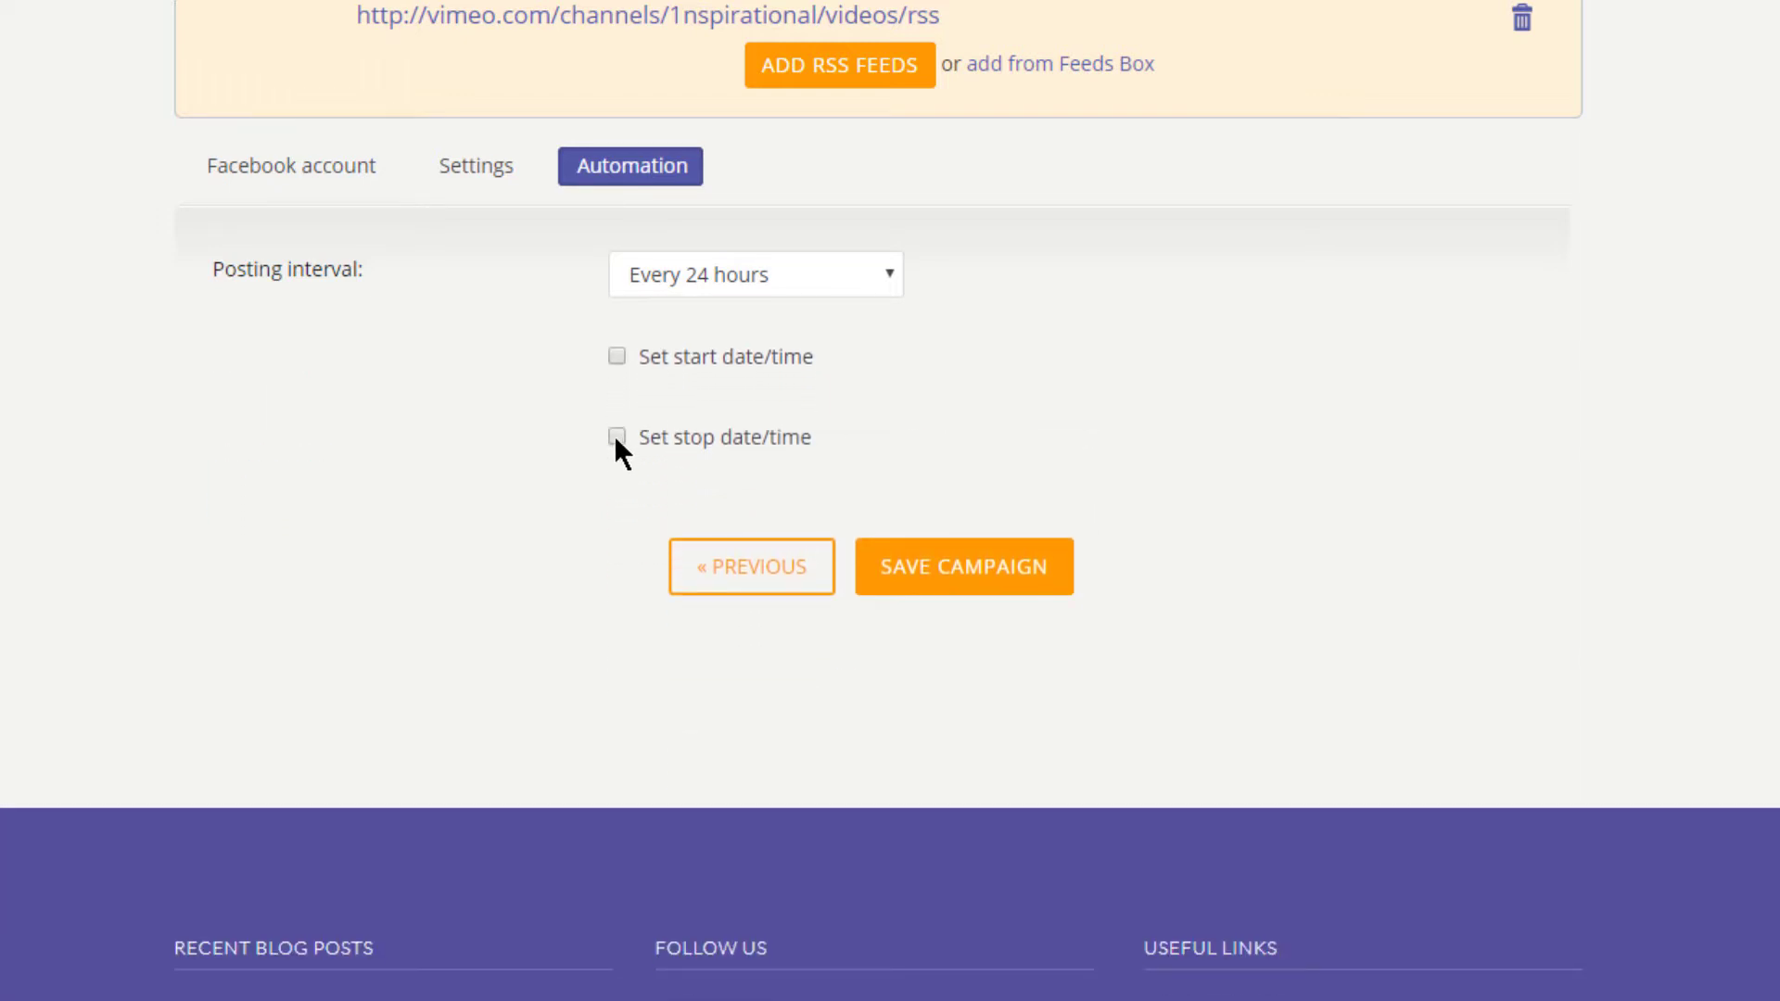
pyautogui.click(616, 437)
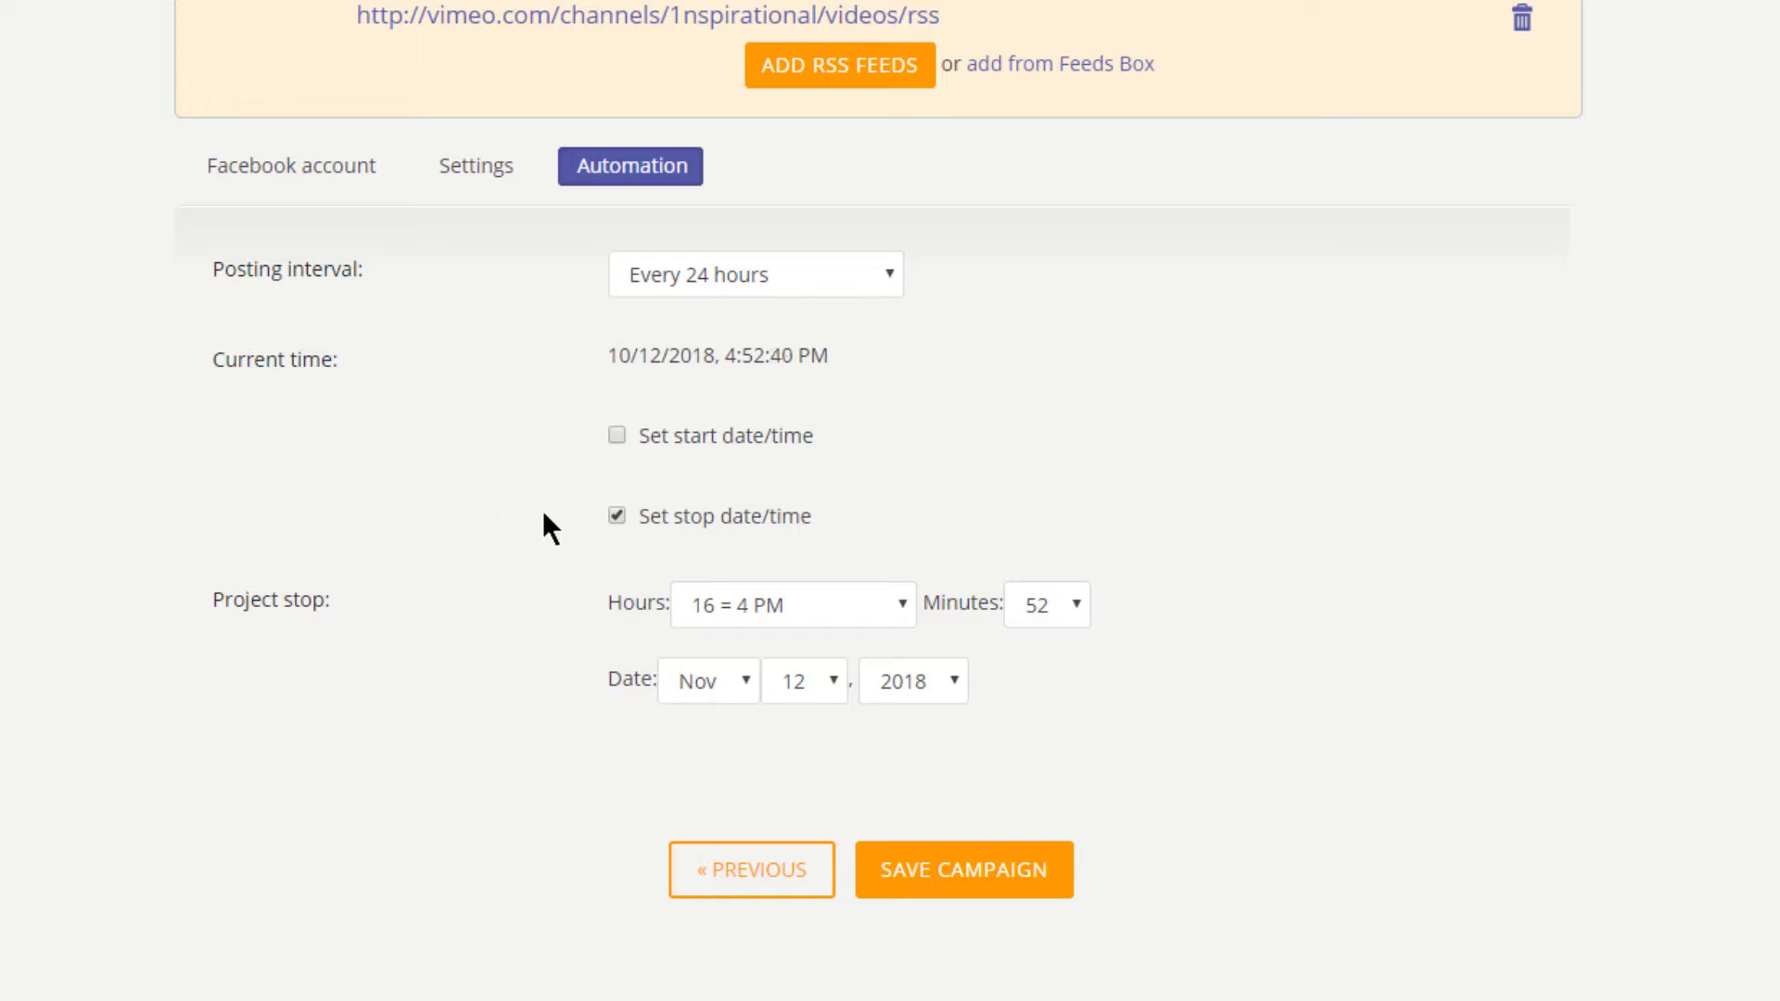
pyautogui.click(617, 515)
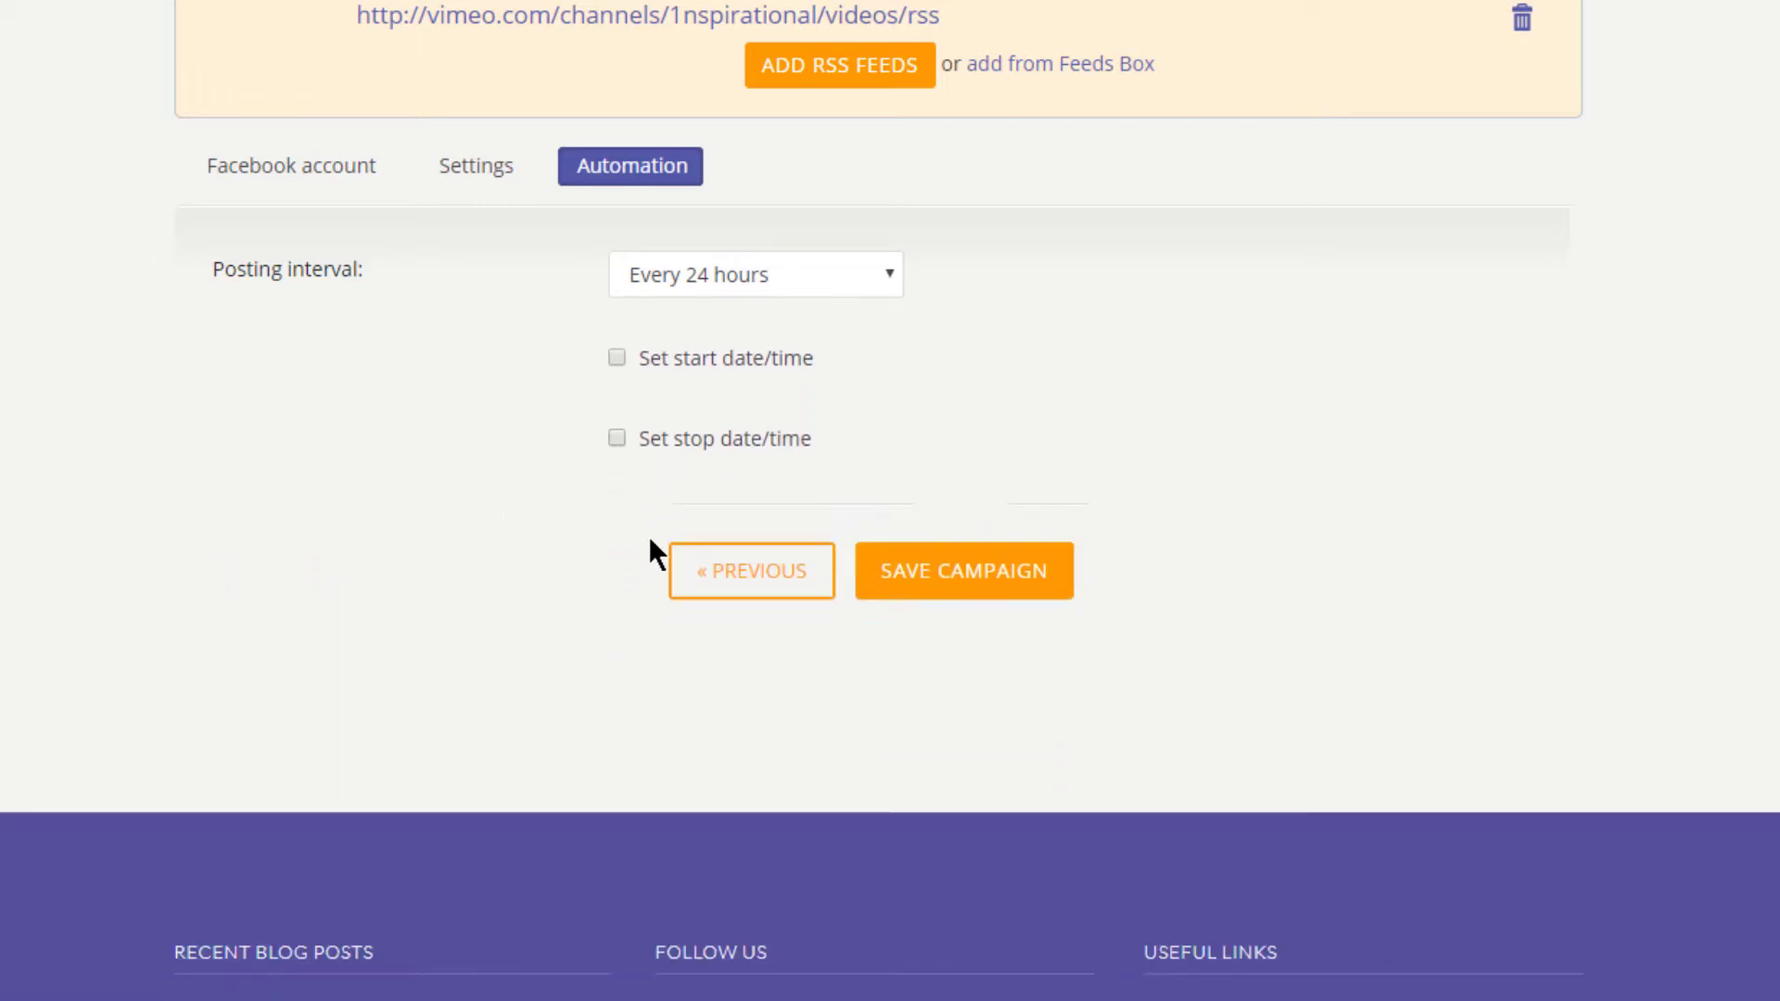
pyautogui.click(1004, 581)
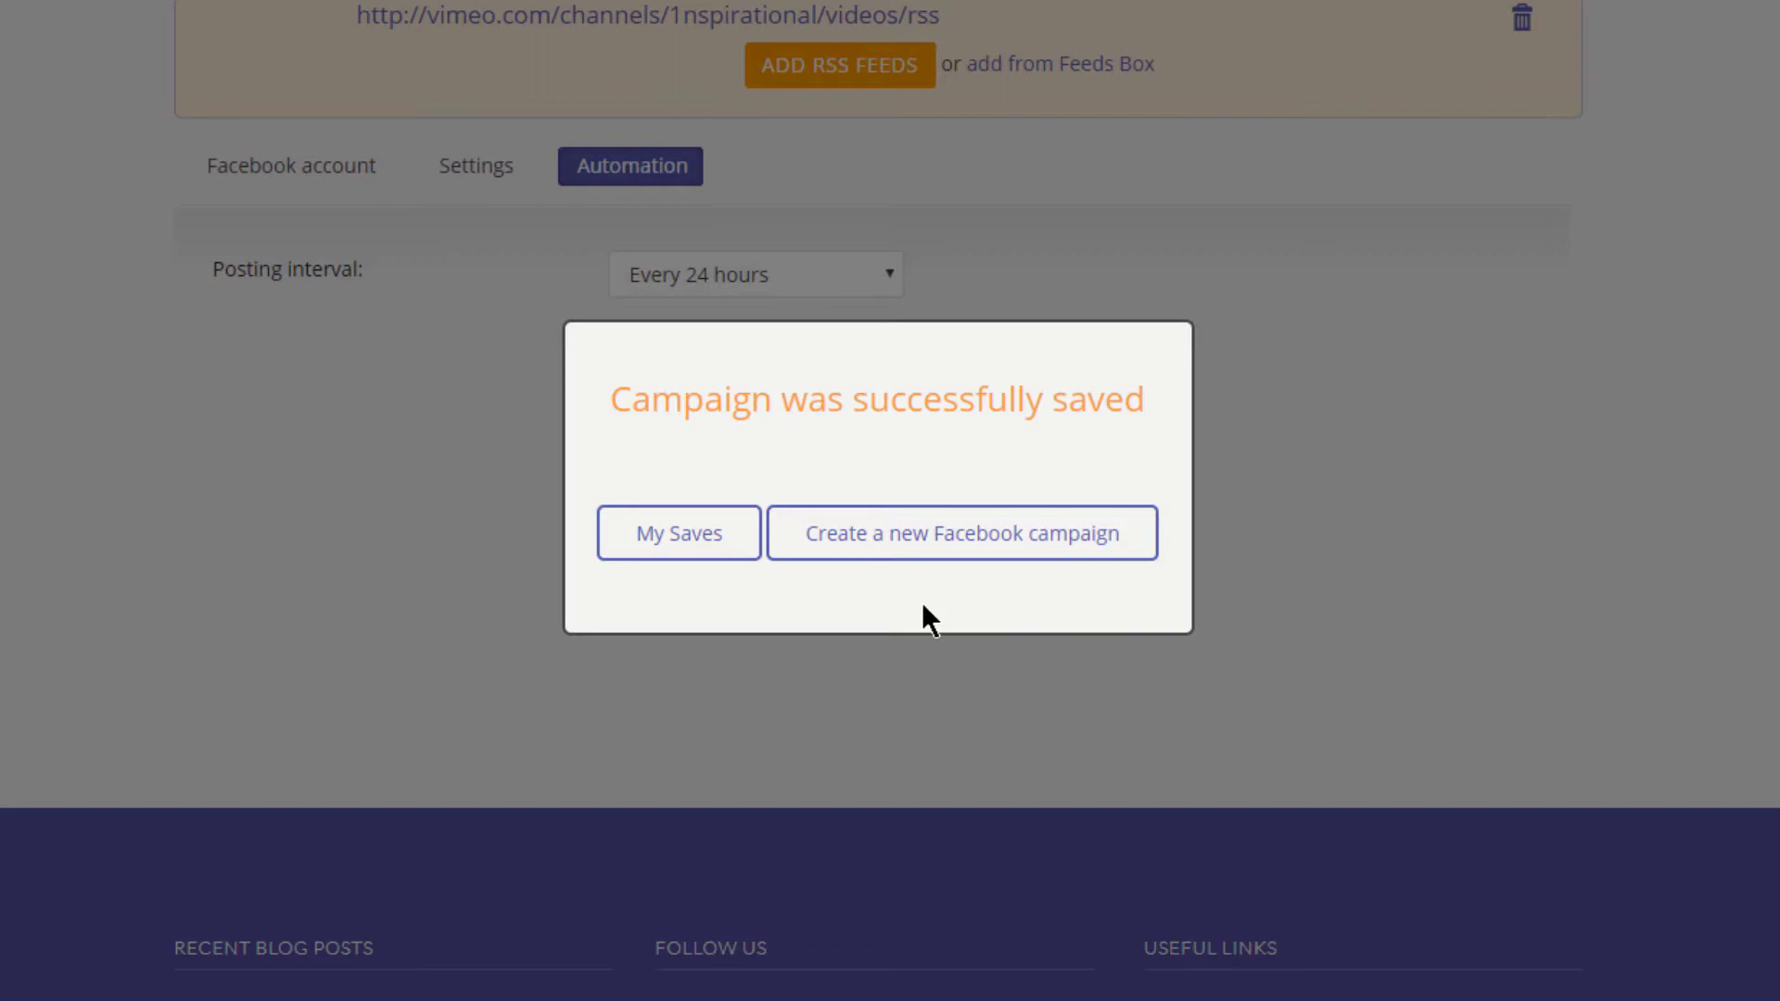
# - Check Campaign PGI79U and its log in My Saves, then return to the account dashboard
pyautogui.click(669, 543)
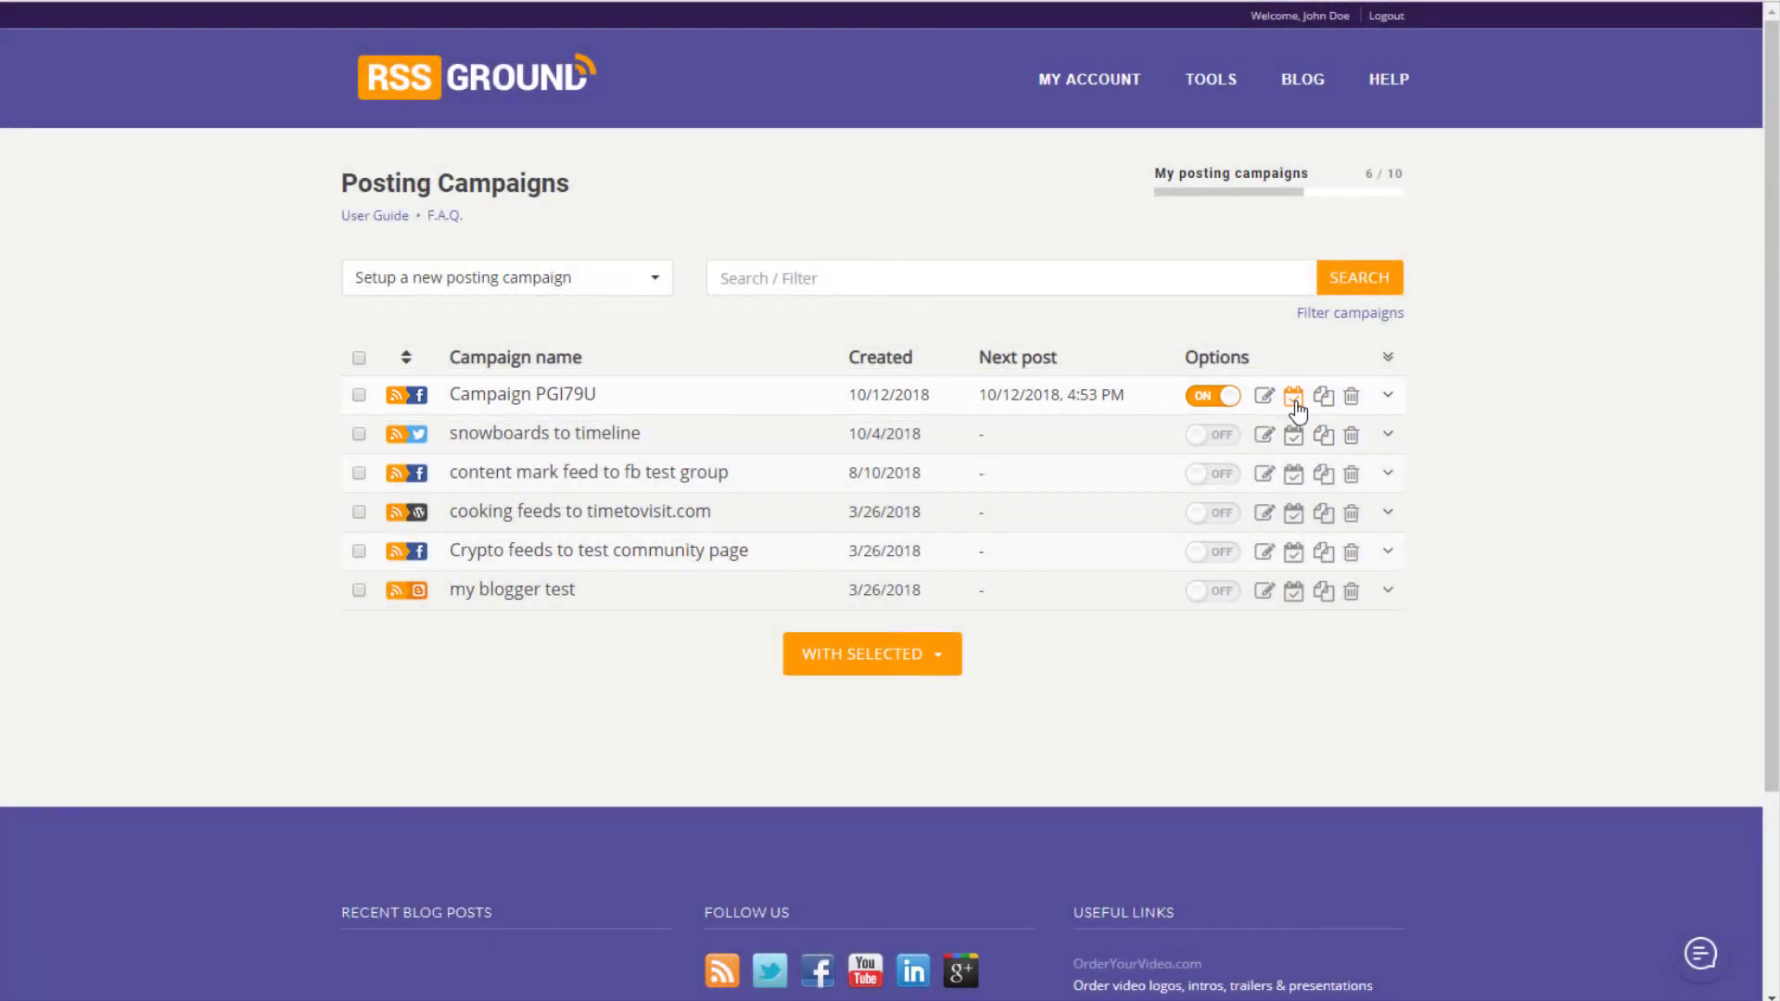
pyautogui.click(1295, 399)
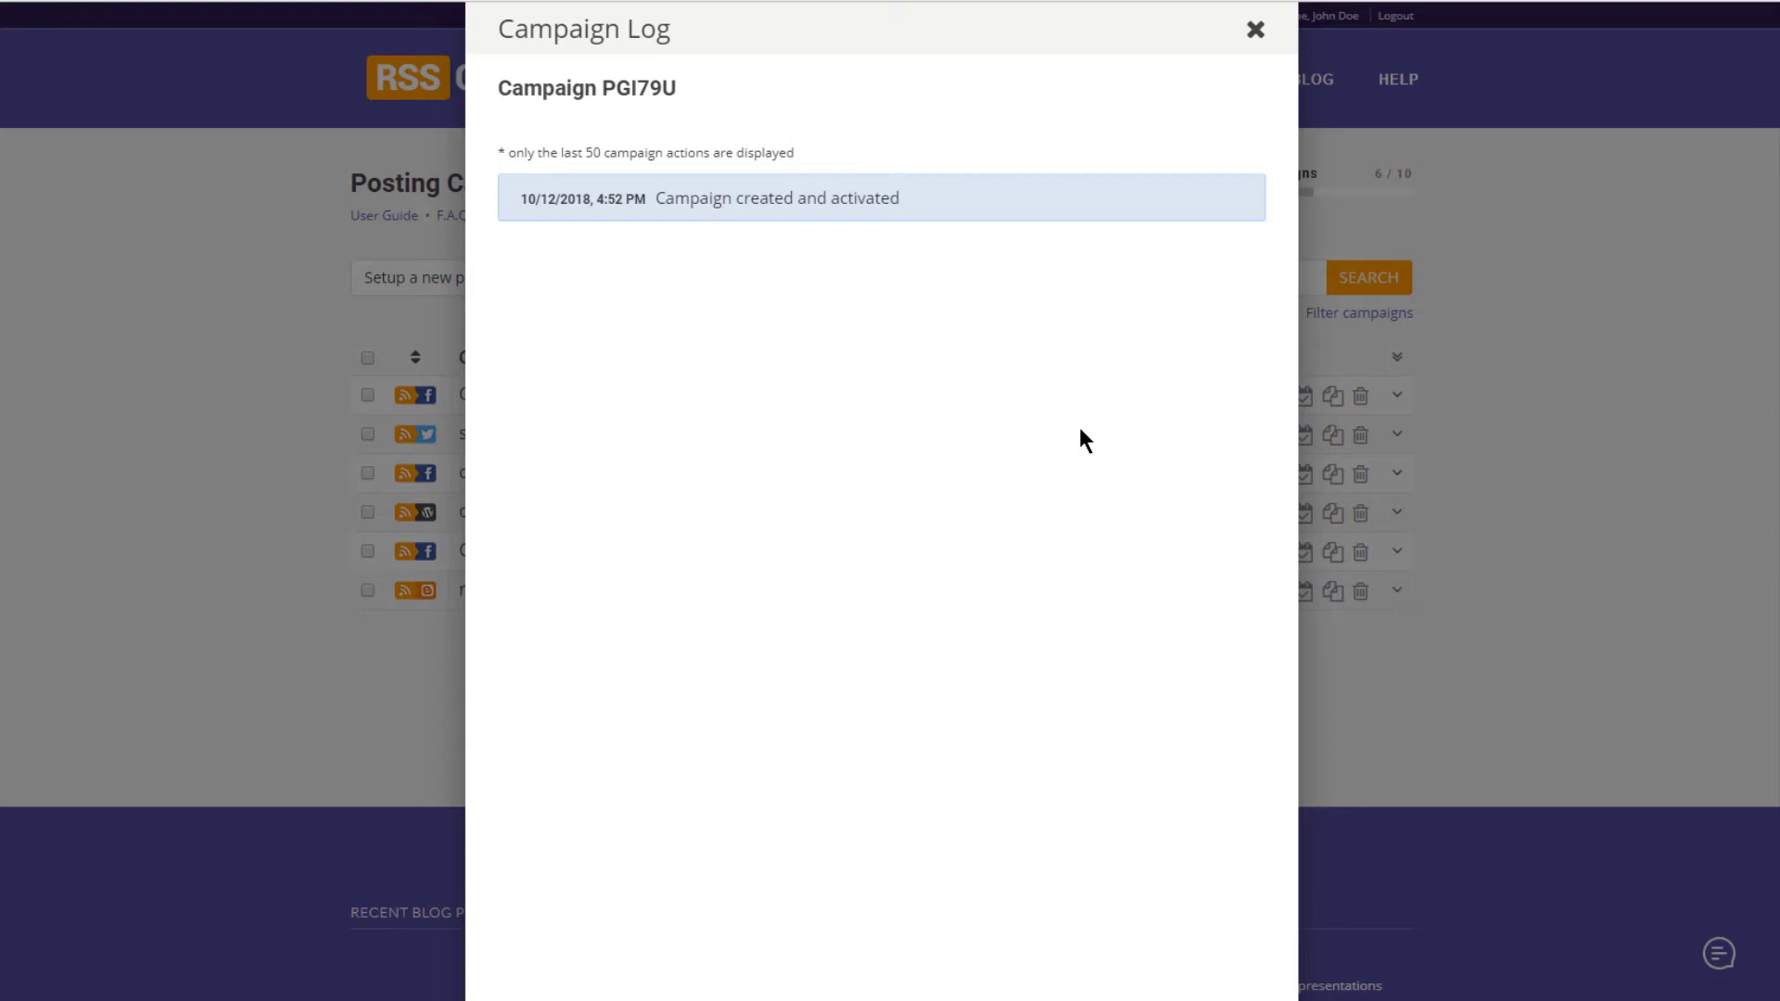
pyautogui.click(1255, 30)
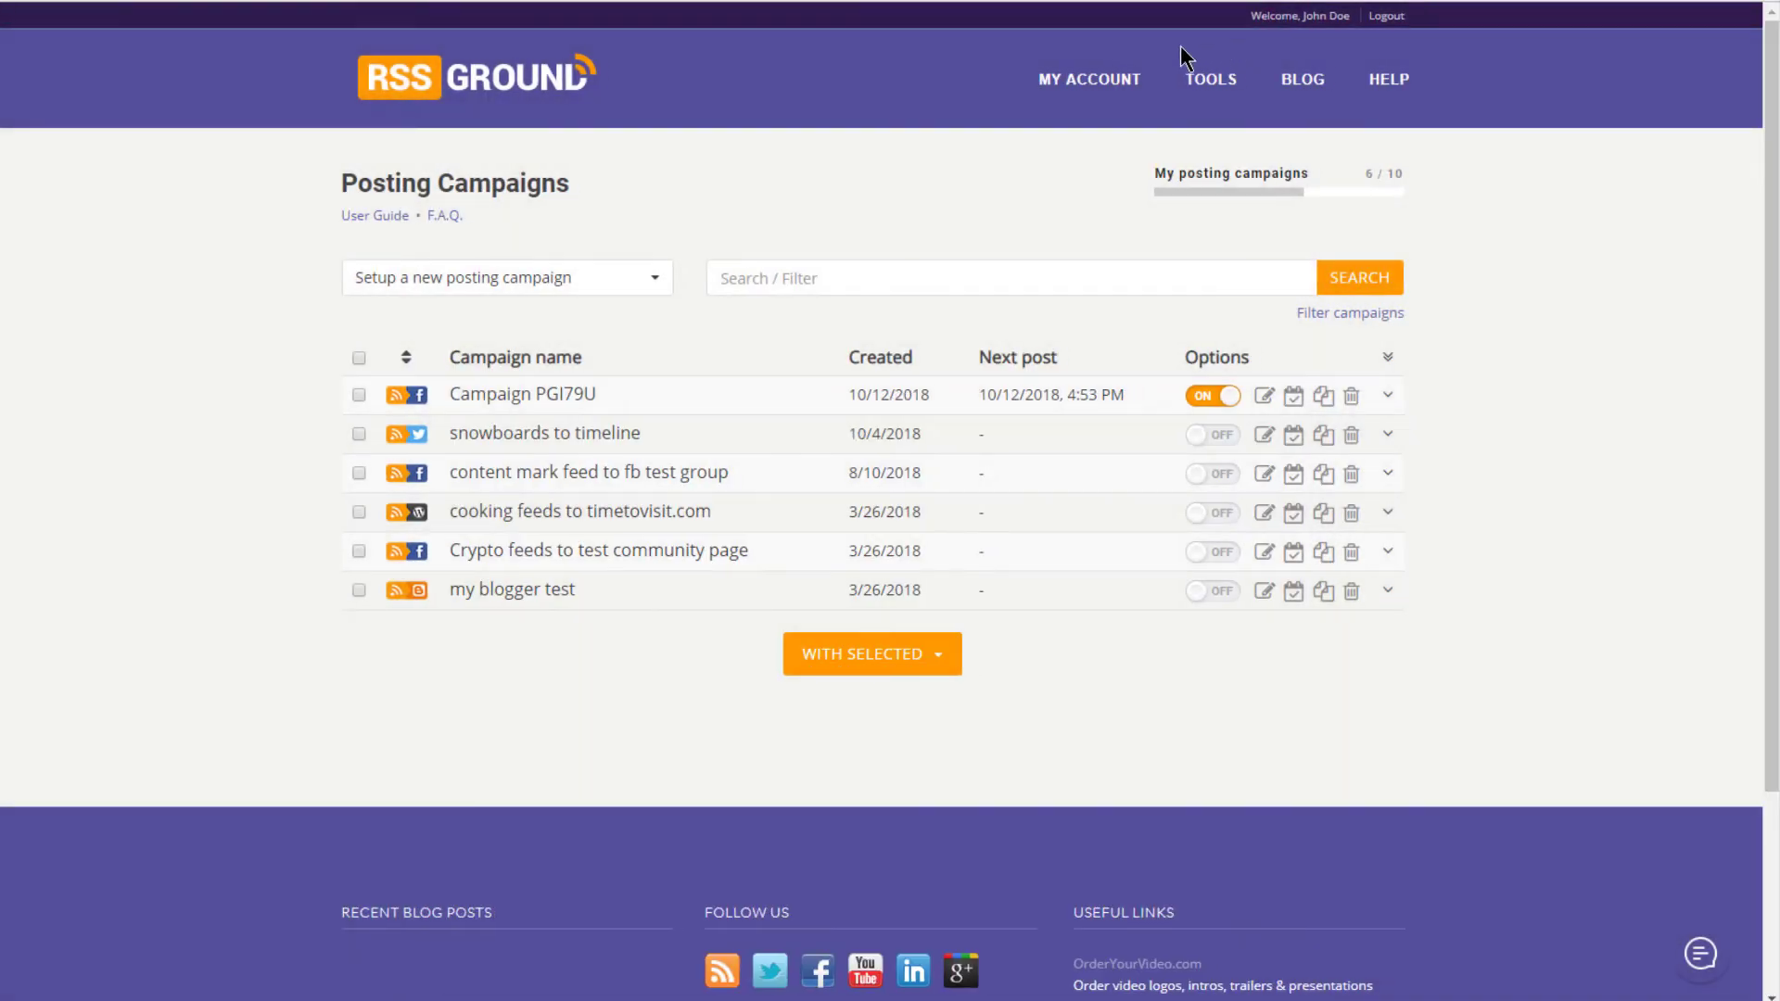
pyautogui.click(1094, 85)
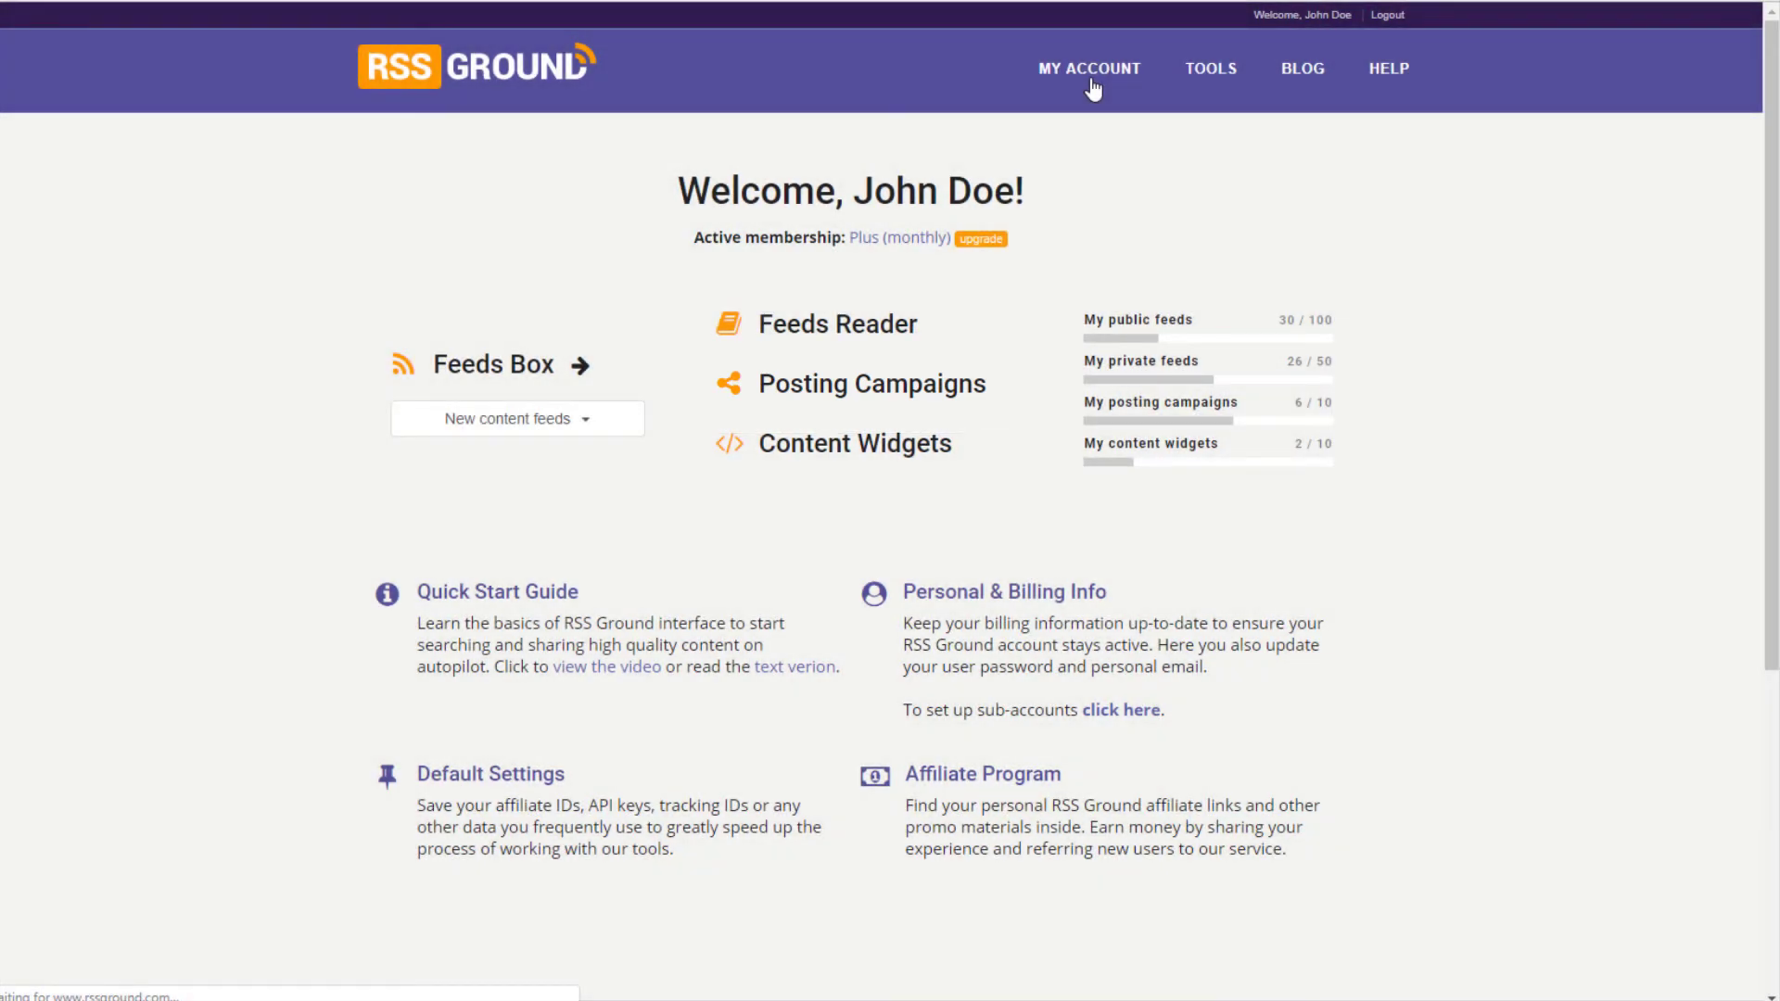
# - Open the help panel listing Quick Start Guide and All Video Tutorials
pyautogui.click(1695, 946)
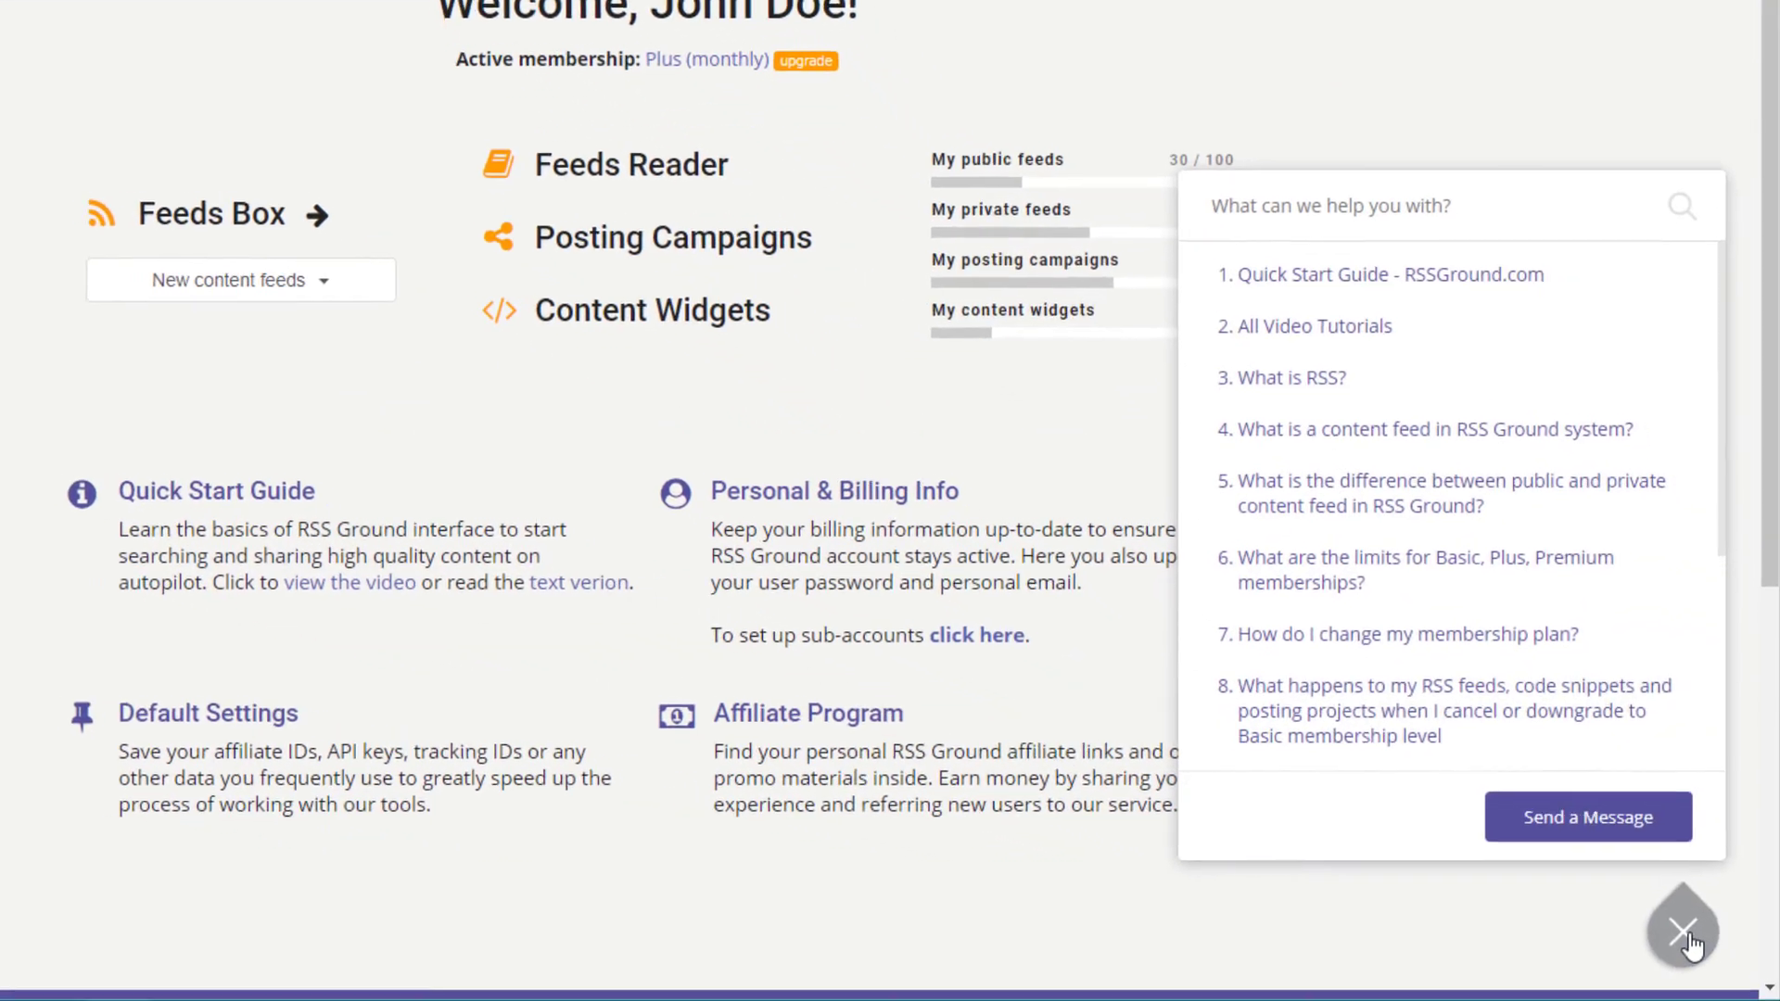